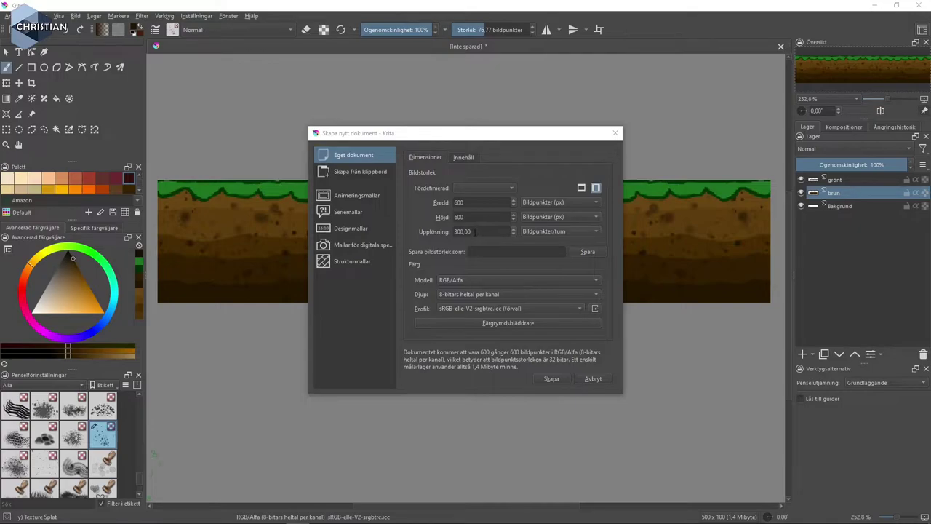
Step: Adjust the resolution and create the blank transparent 600×600 canvas
{"action": "key", "text": "BackSpace"}
{"action": "left_click", "coordinate": [551, 379]}
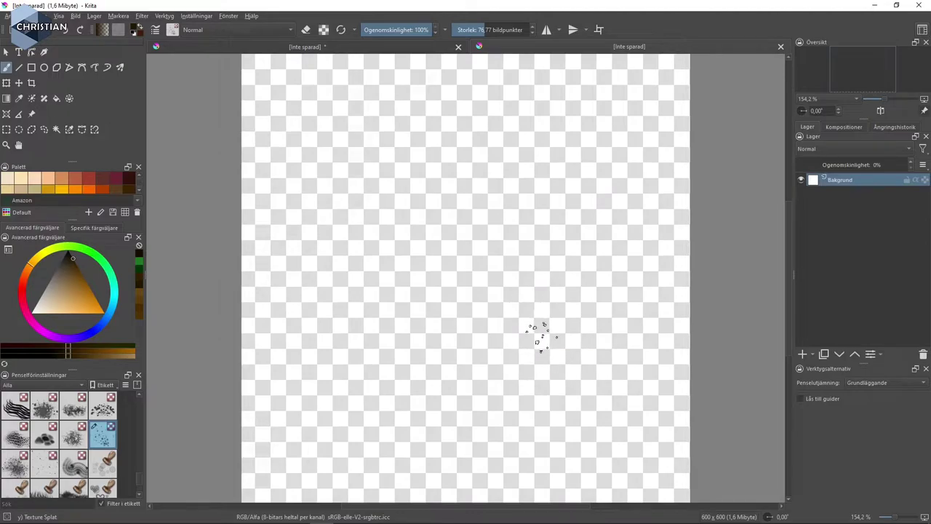
Step: Choose a dark navy blue from the blue part of the hue ring and triangle
{"action": "scroll", "coordinate": [537, 337], "scroll_direction": "down", "scroll_amount": 1}
{"action": "scroll", "coordinate": [538, 337], "scroll_direction": "up", "scroll_amount": 1}
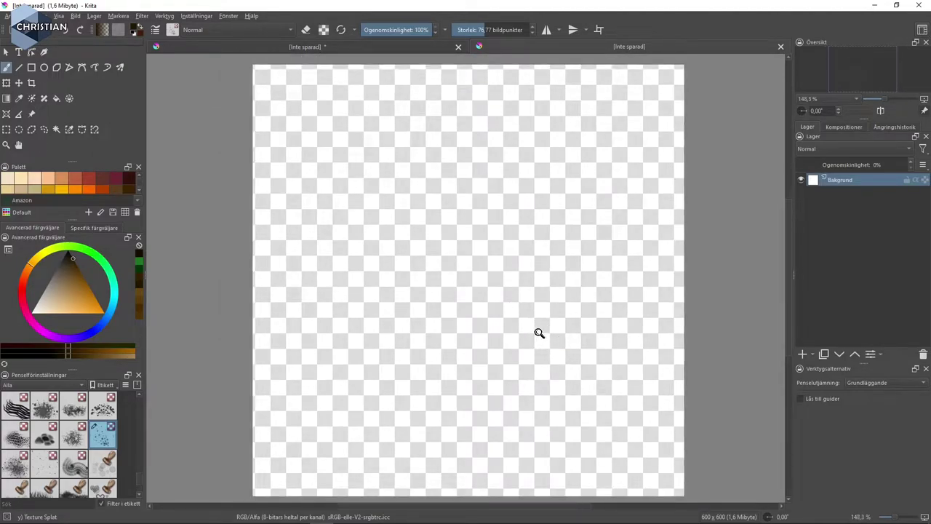
{"action": "scroll", "coordinate": [538, 333], "scroll_direction": "down", "scroll_amount": 1}
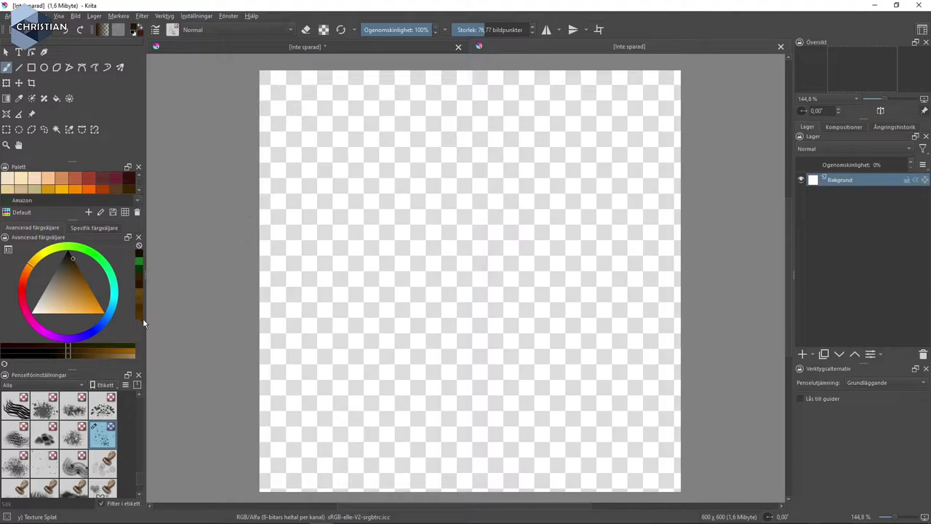
{"action": "left_click", "coordinate": [139, 254]}
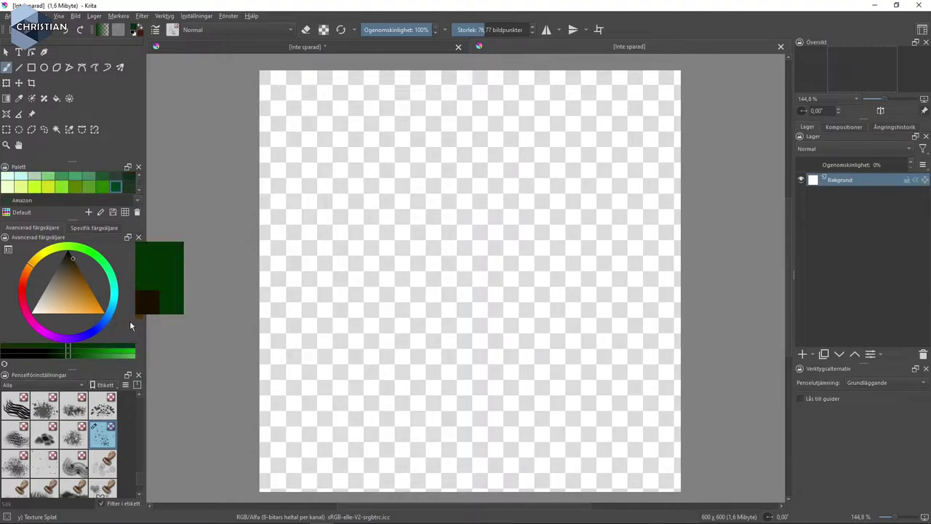
{"action": "left_click", "coordinate": [95, 328]}
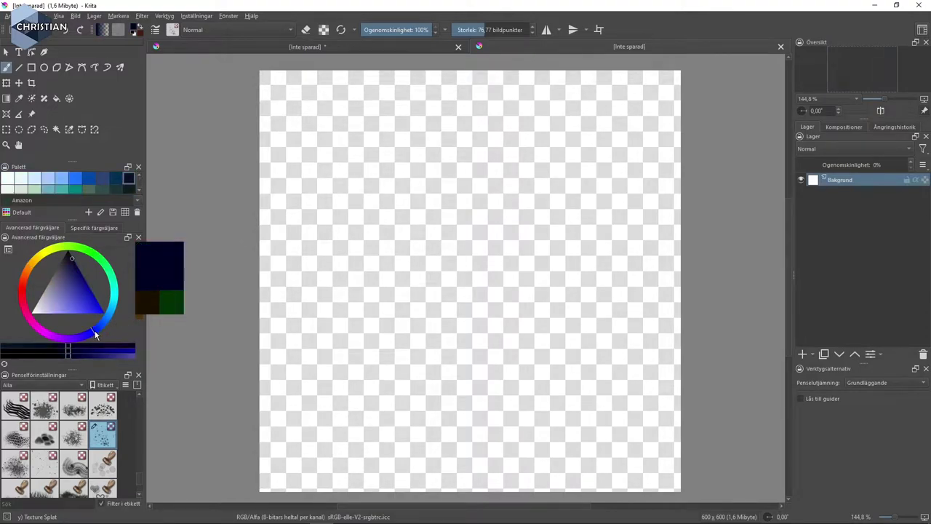
{"action": "left_click_drag", "start_coordinate": [72, 270], "coordinate": [79, 269]}
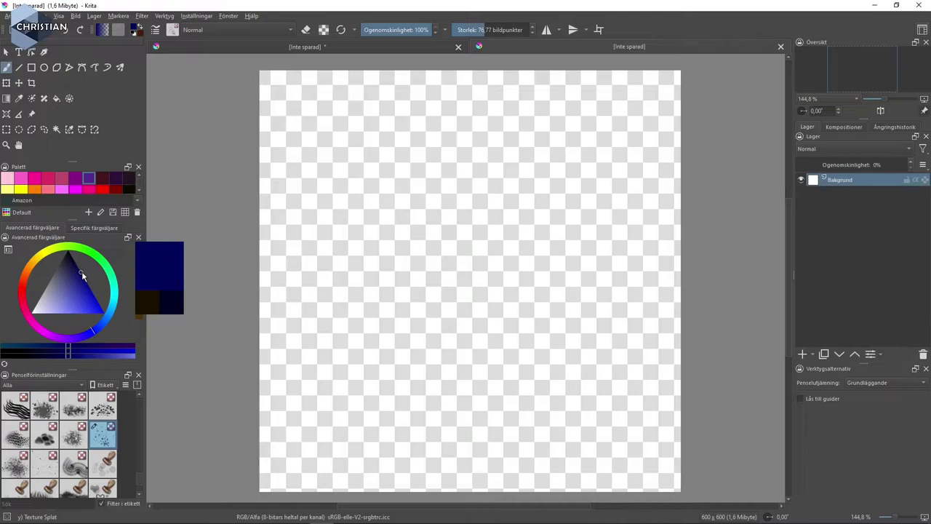
Step: Set the background colour to a bright light blue, #7faeff
{"action": "left_click", "coordinate": [140, 33]}
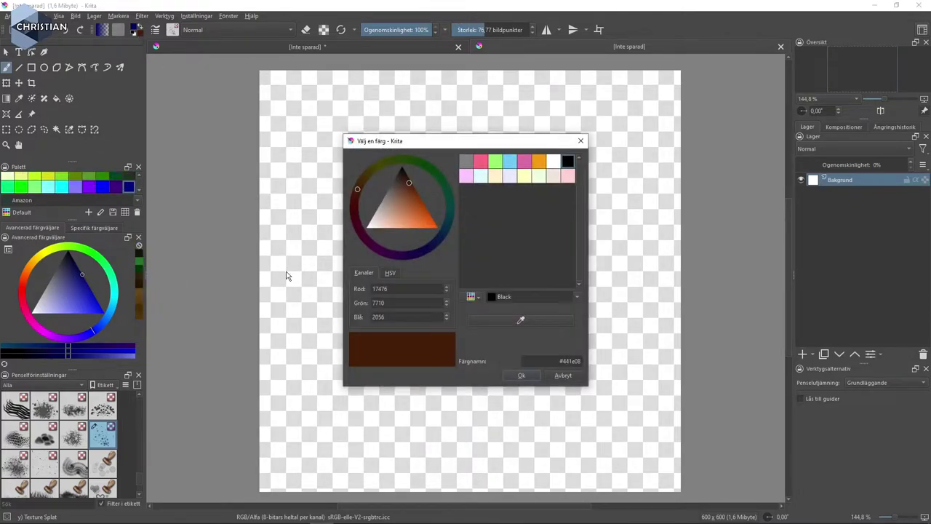
{"action": "left_click", "coordinate": [433, 244]}
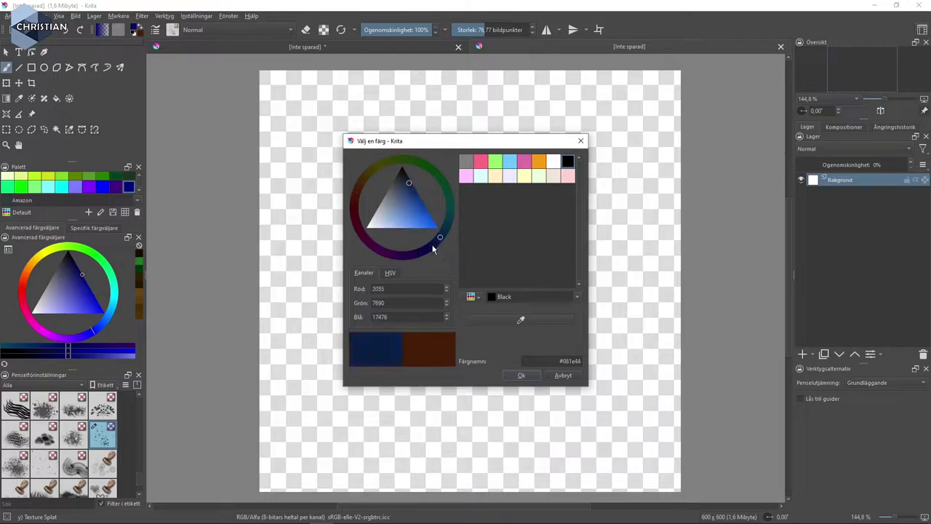
{"action": "left_click", "coordinate": [397, 207]}
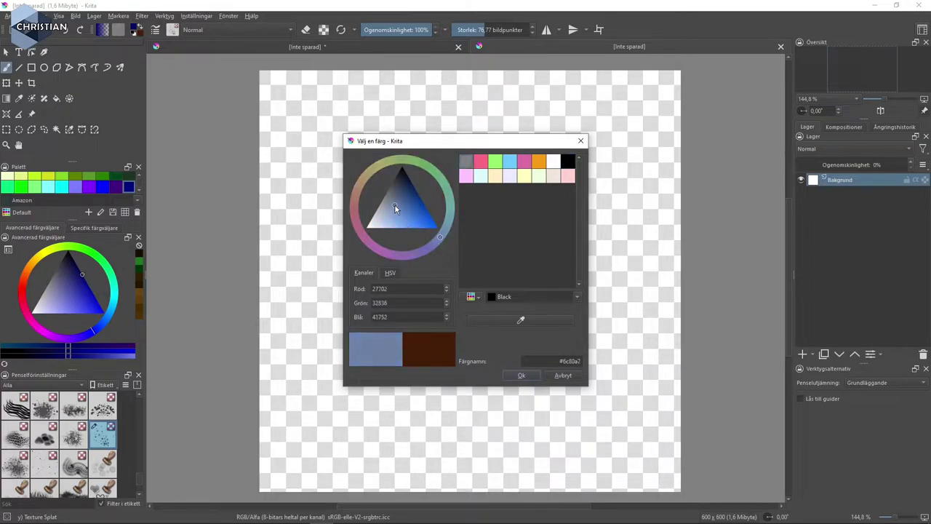
{"action": "left_click_drag", "start_coordinate": [395, 208], "coordinate": [403, 231]}
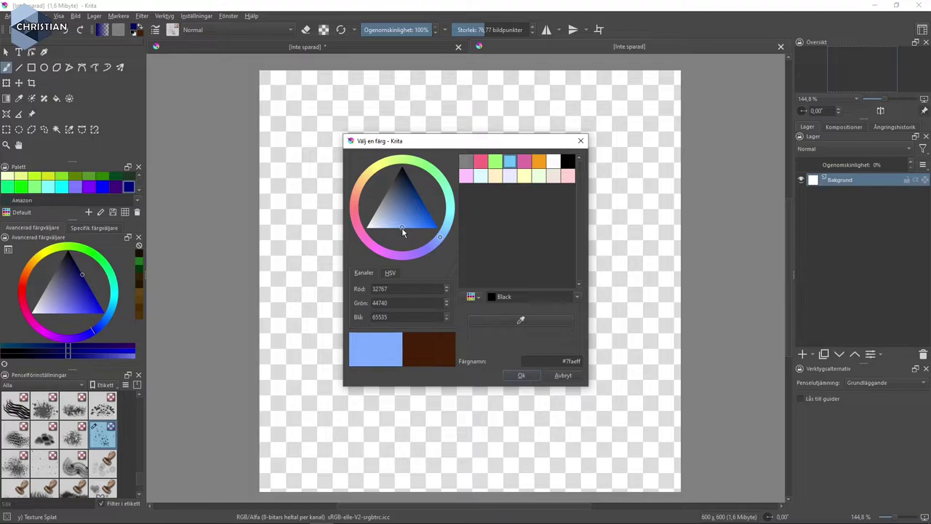
{"action": "left_click", "coordinate": [521, 375]}
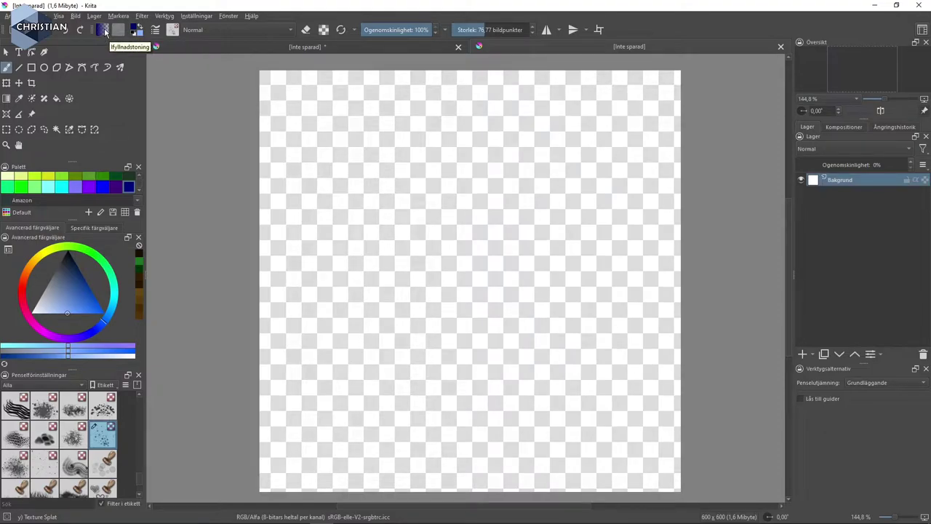
Step: Choose the '0. Förgrund till bakgrund' gradient preset, navy to light blue
{"action": "left_click", "coordinate": [104, 30]}
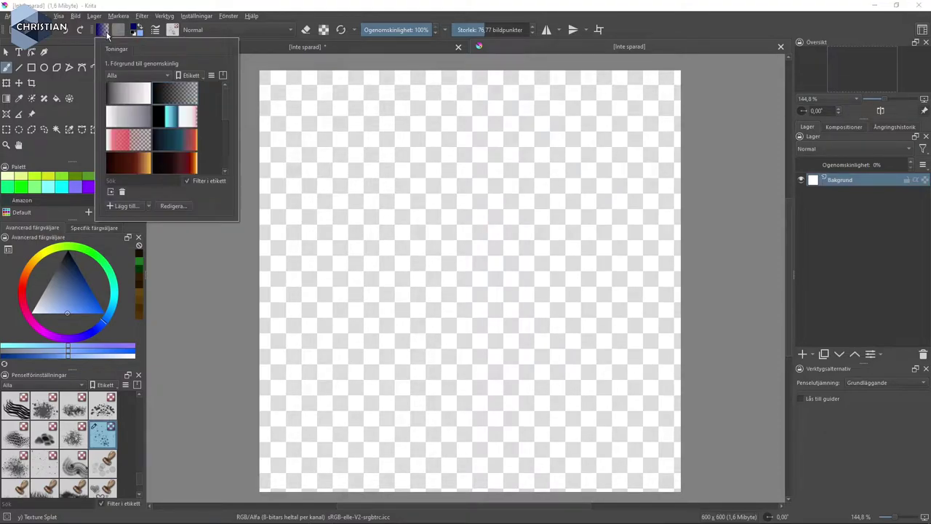
{"action": "left_click", "coordinate": [130, 94]}
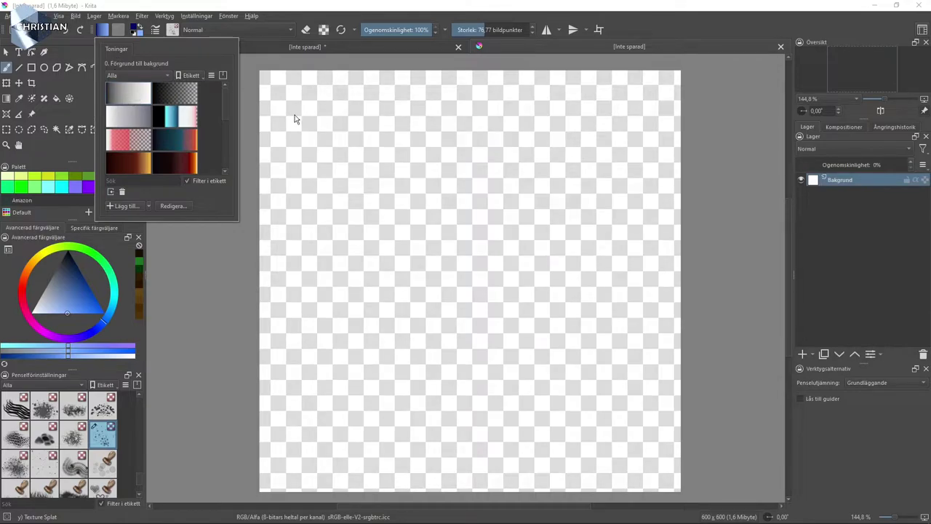
{"action": "left_click", "coordinate": [262, 102]}
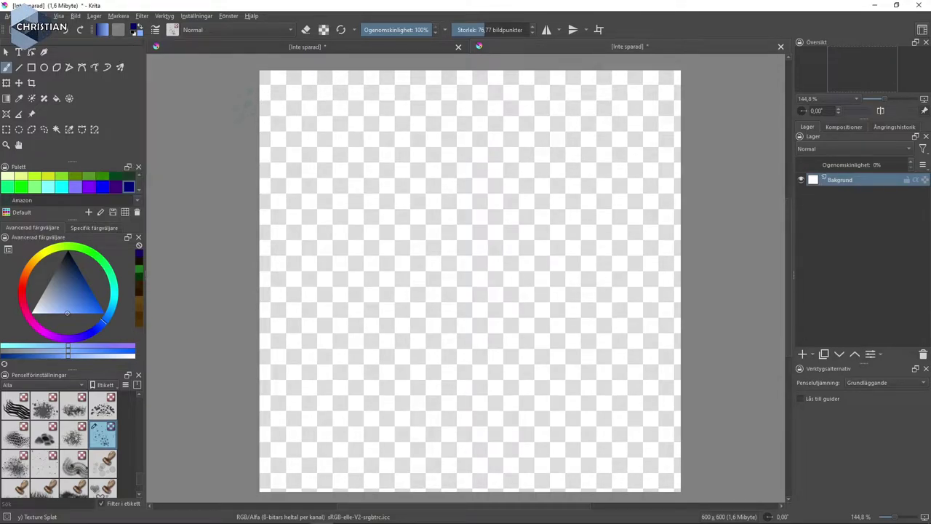
Step: Lay a navy-to-light-blue gradient on Bakgrund, then add a new layer named 'blått'
{"action": "left_click", "coordinate": [6, 100]}
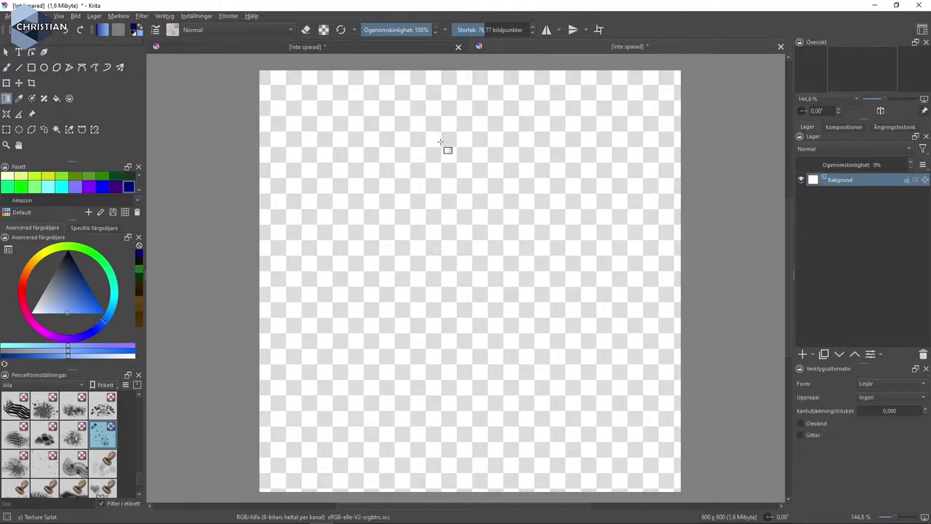
{"action": "mouse_move", "coordinate": [426, 177]}
{"action": "left_mouse_down"}
{"action": "mouse_move", "coordinate": [412, 268]}
{"action": "mouse_move", "coordinate": [604, 325]}
{"action": "left_mouse_up"}
{"action": "left_click", "coordinate": [803, 354]}
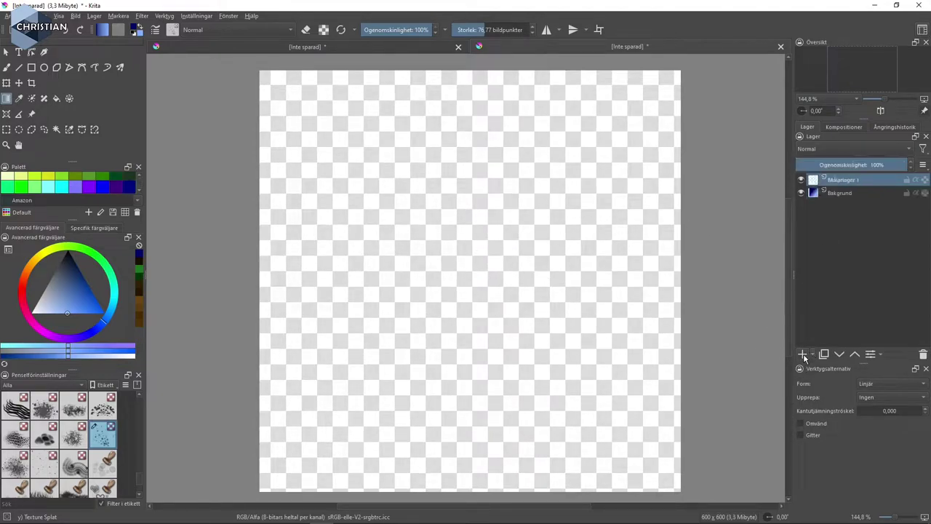
{"action": "double_click", "coordinate": [848, 181]}
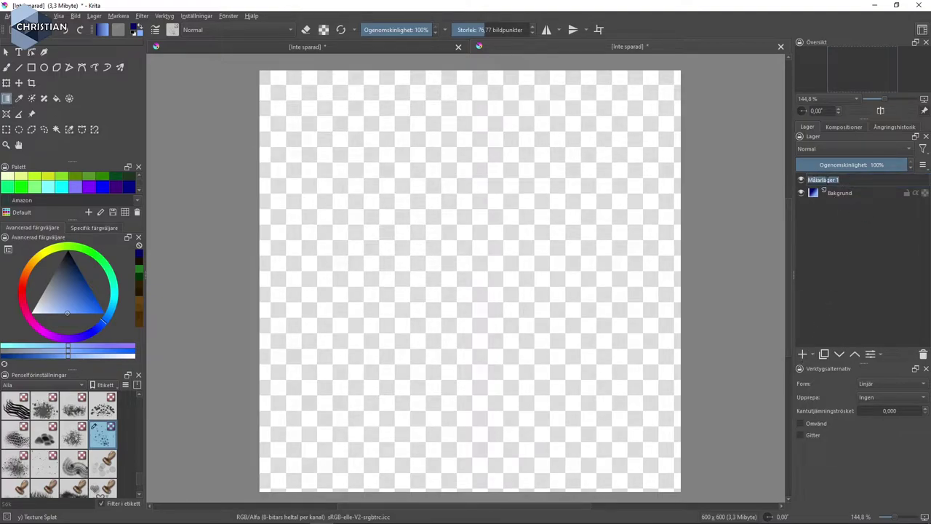
{"action": "type", "text": "blått"}
{"action": "key", "text": "Return"}
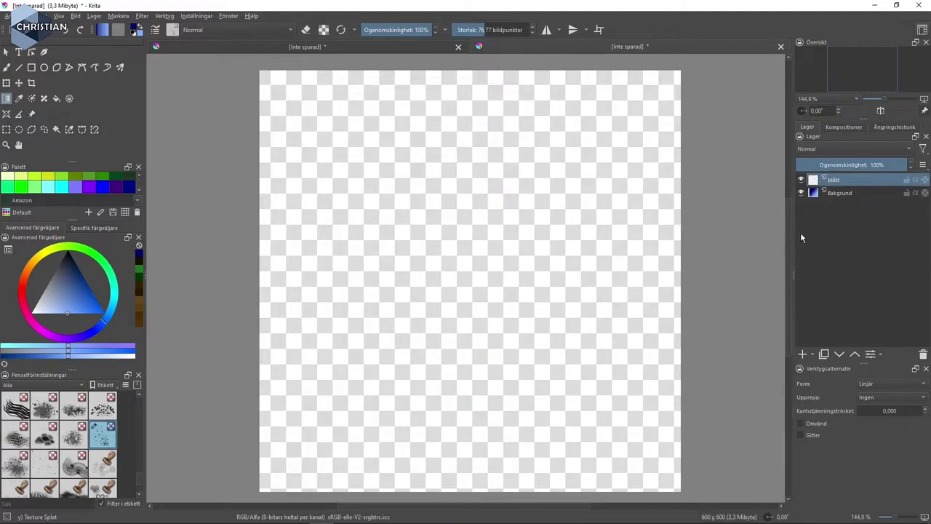
Step: Redraw the gradient on blått until it runs straight from canvas top to bottom
{"action": "mouse_move", "coordinate": [575, 161]}
{"action": "left_mouse_down"}
{"action": "mouse_move", "coordinate": [383, 202]}
{"action": "mouse_move", "coordinate": [507, 265]}
{"action": "left_mouse_up"}
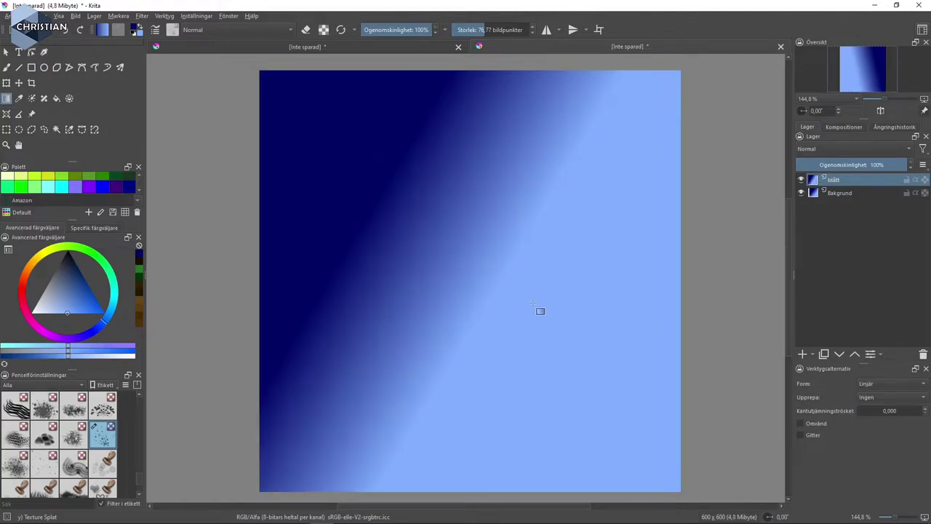
{"action": "left_click_drag", "start_coordinate": [405, 199], "coordinate": [512, 321]}
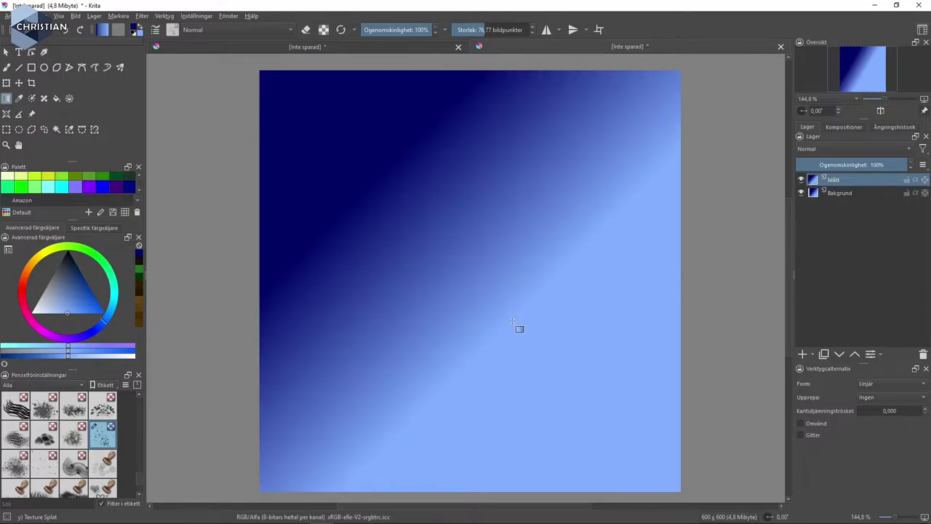
{"action": "left_click_drag", "start_coordinate": [514, 388], "coordinate": [429, 258]}
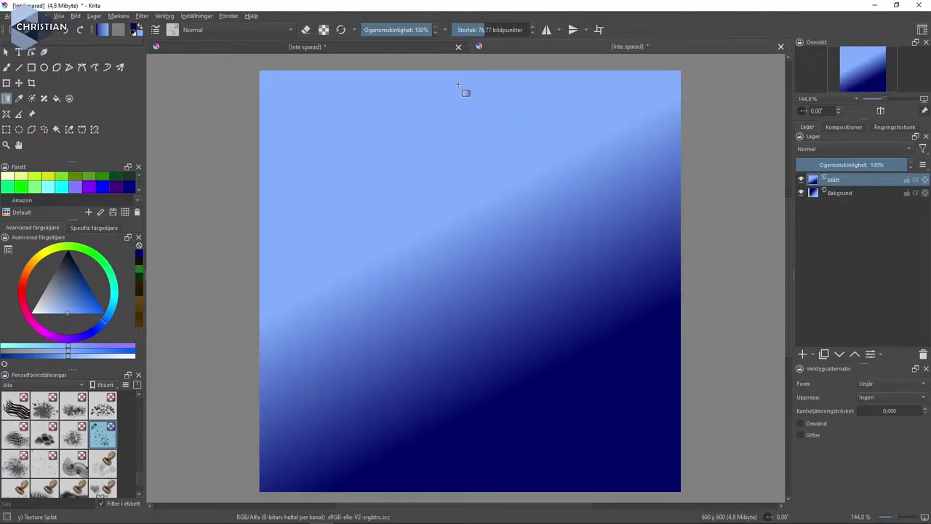
{"action": "left_click_drag", "start_coordinate": [458, 85], "coordinate": [459, 97]}
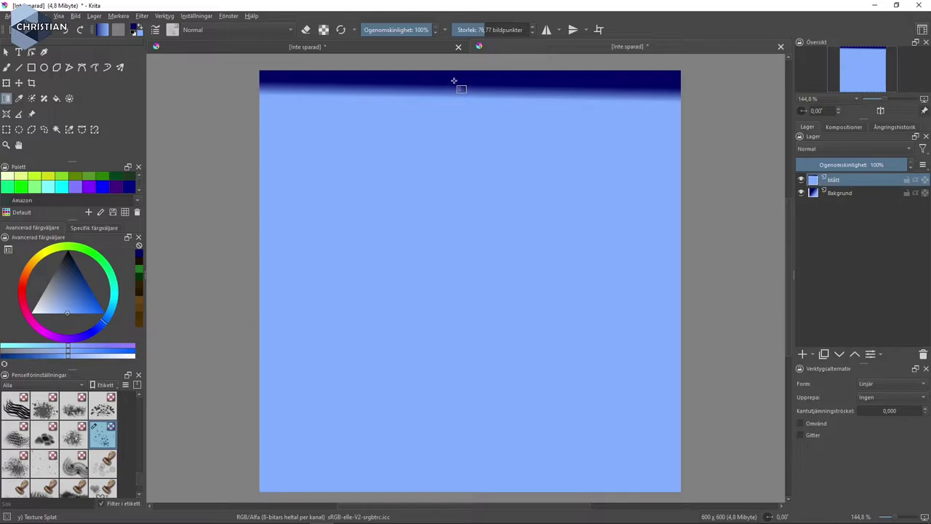
{"action": "left_click_drag", "start_coordinate": [456, 84], "coordinate": [460, 480]}
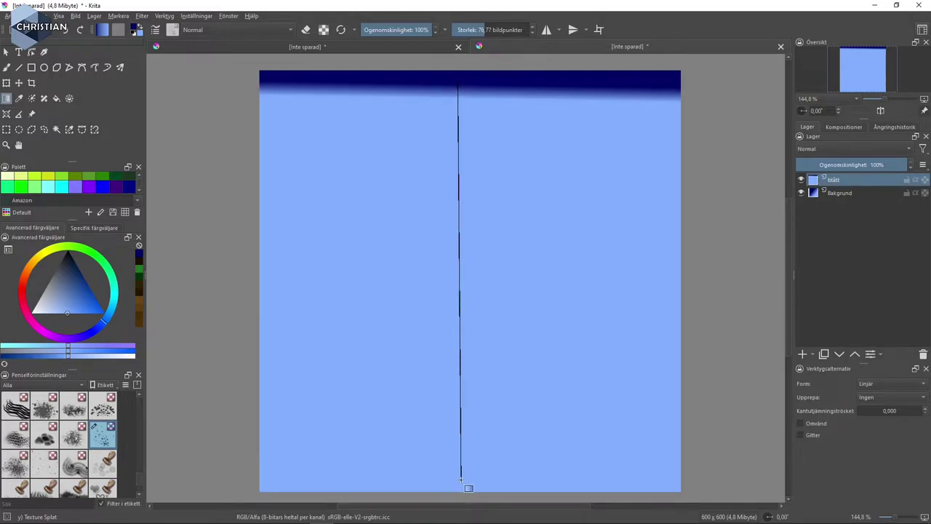
{"action": "mouse_move", "coordinate": [461, 480]}
{"action": "left_mouse_down"}
{"action": "mouse_move", "coordinate": [426, 469]}
{"action": "mouse_move", "coordinate": [530, 478]}
{"action": "mouse_move", "coordinate": [430, 457]}
{"action": "mouse_move", "coordinate": [494, 453]}
{"action": "mouse_move", "coordinate": [502, 442]}
{"action": "mouse_move", "coordinate": [474, 438]}
{"action": "mouse_move", "coordinate": [482, 438]}
{"action": "mouse_move", "coordinate": [461, 453]}
{"action": "mouse_move", "coordinate": [516, 429]}
{"action": "mouse_move", "coordinate": [500, 419]}
{"action": "mouse_move", "coordinate": [473, 422]}
{"action": "mouse_move", "coordinate": [556, 220]}
{"action": "mouse_move", "coordinate": [531, 73]}
{"action": "mouse_move", "coordinate": [490, 223]}
{"action": "mouse_move", "coordinate": [513, 91]}
{"action": "mouse_move", "coordinate": [617, 102]}
{"action": "mouse_move", "coordinate": [457, 108]}
{"action": "mouse_move", "coordinate": [444, 338]}
{"action": "mouse_move", "coordinate": [467, 486]}
{"action": "left_mouse_up"}
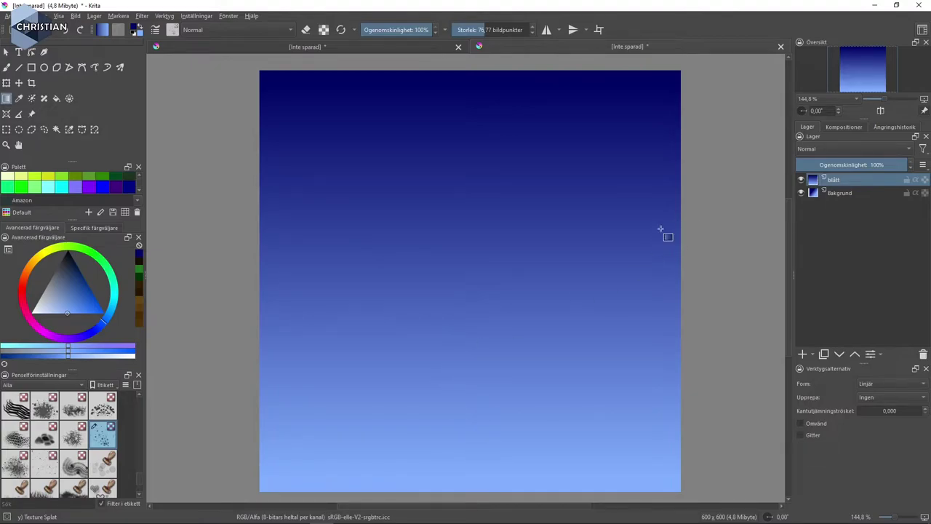
Step: Add another layer above blått and name it 'grönt'
{"action": "left_click", "coordinate": [801, 355]}
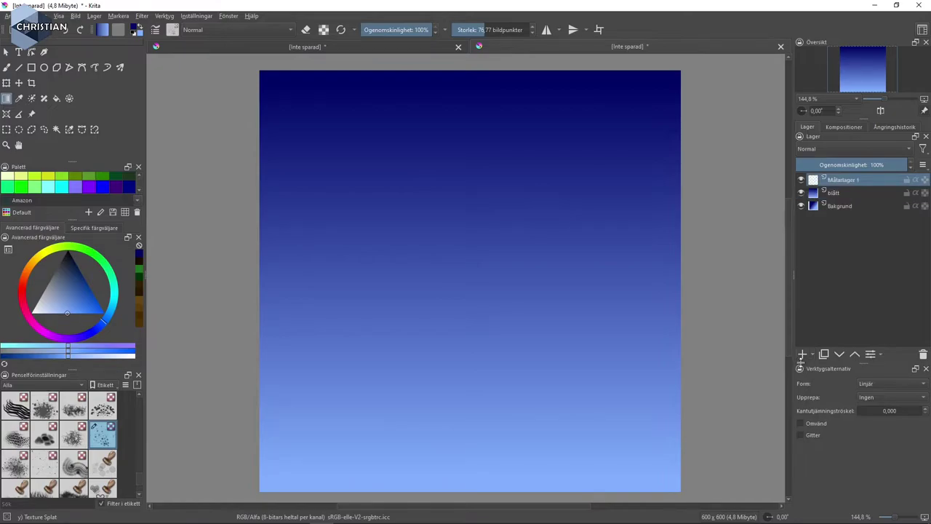
{"action": "double_click", "coordinate": [857, 181]}
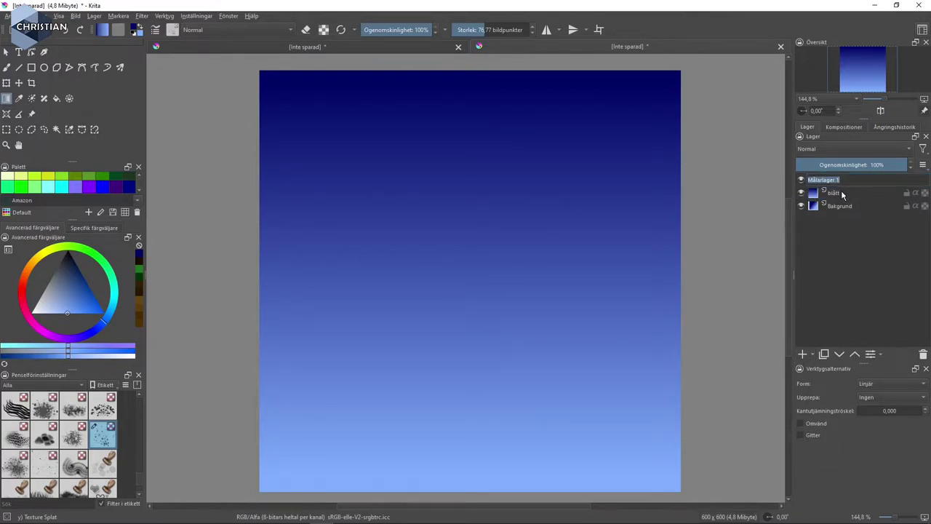
{"action": "type", "text": "grön"}
{"action": "type", "text": "t"}
{"action": "key", "text": "Return"}
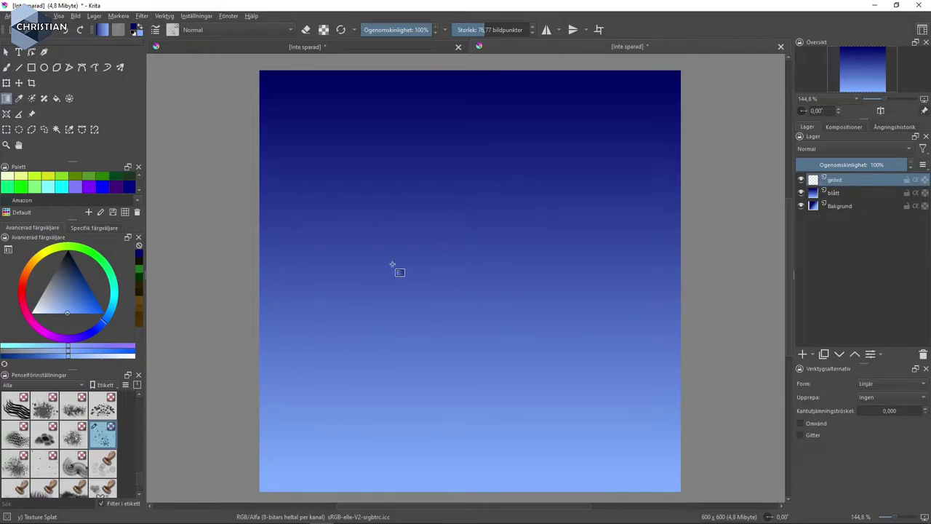
Step: Select an oval at the canvas lower-left and fill it with bright green
{"action": "left_click", "coordinate": [19, 130]}
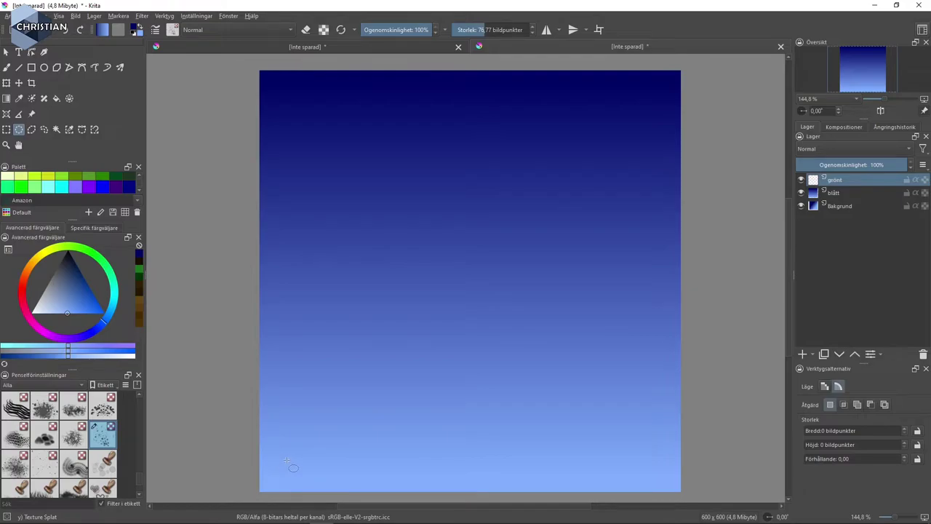
{"action": "mouse_move", "coordinate": [244, 487]}
{"action": "left_mouse_down"}
{"action": "mouse_move", "coordinate": [332, 396]}
{"action": "mouse_move", "coordinate": [410, 345]}
{"action": "left_mouse_up"}
{"action": "left_click", "coordinate": [129, 179]}
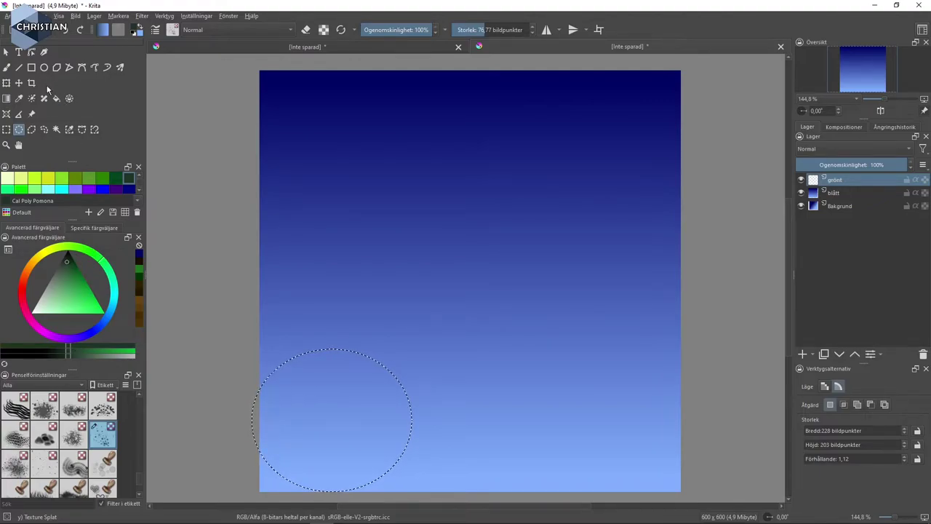
{"action": "left_click", "coordinate": [57, 101]}
{"action": "left_click", "coordinate": [333, 411]}
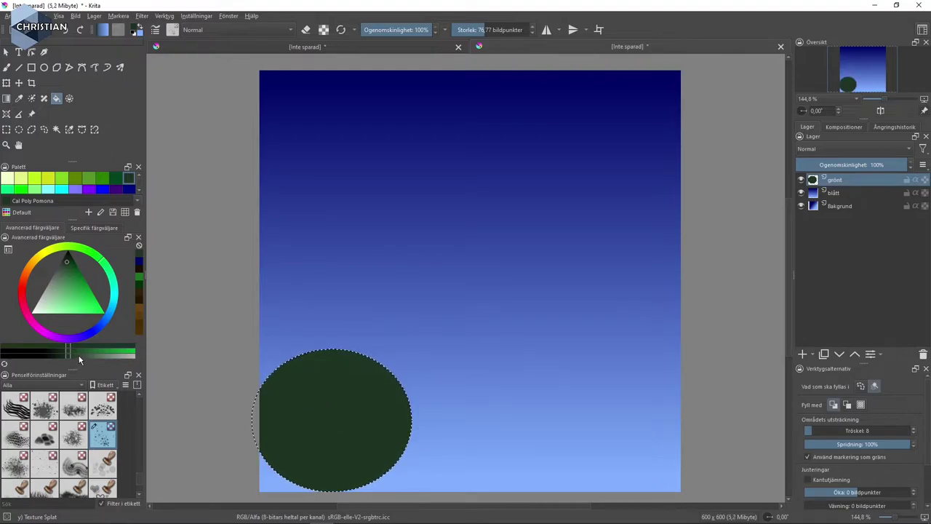
{"action": "left_click", "coordinate": [77, 273]}
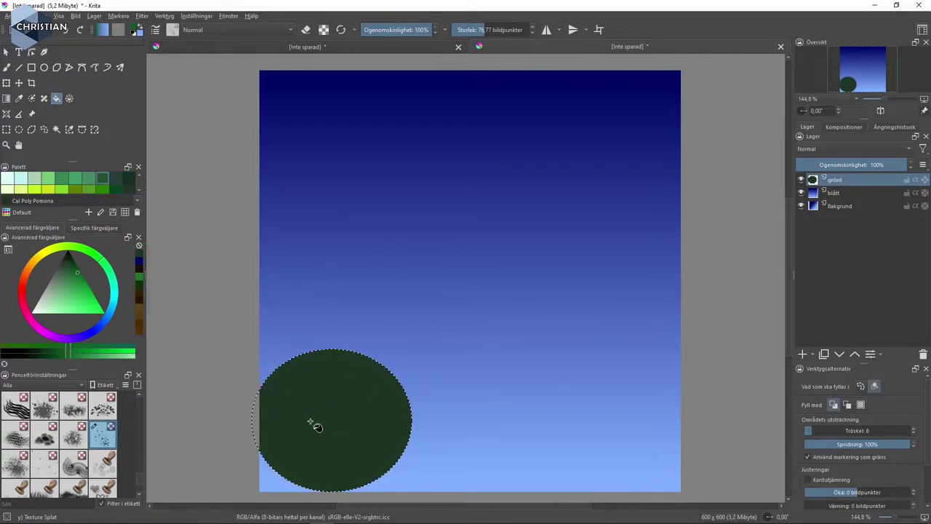
{"action": "left_click", "coordinate": [336, 411]}
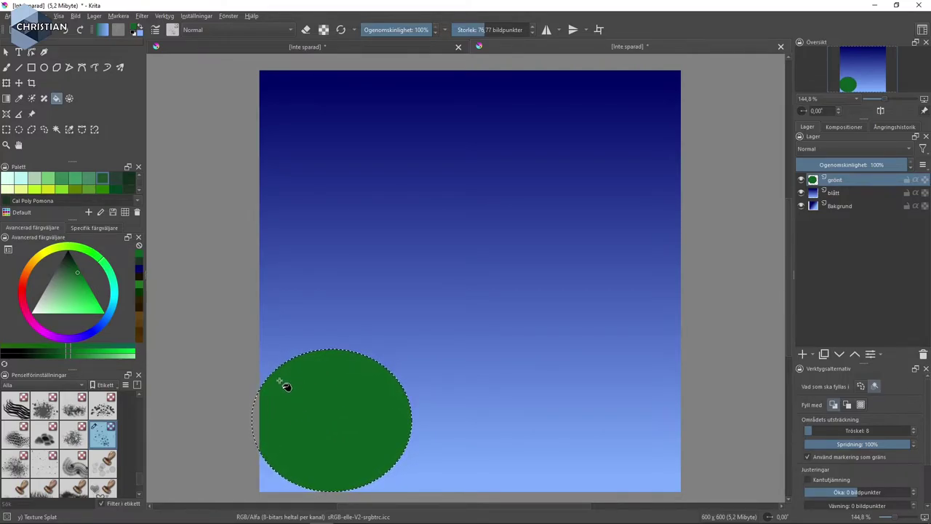
Step: Select and fill two more green ovals, one in the middle and one to the right
{"action": "left_click", "coordinate": [21, 130]}
{"action": "left_click_drag", "start_coordinate": [340, 464], "coordinate": [560, 375]}
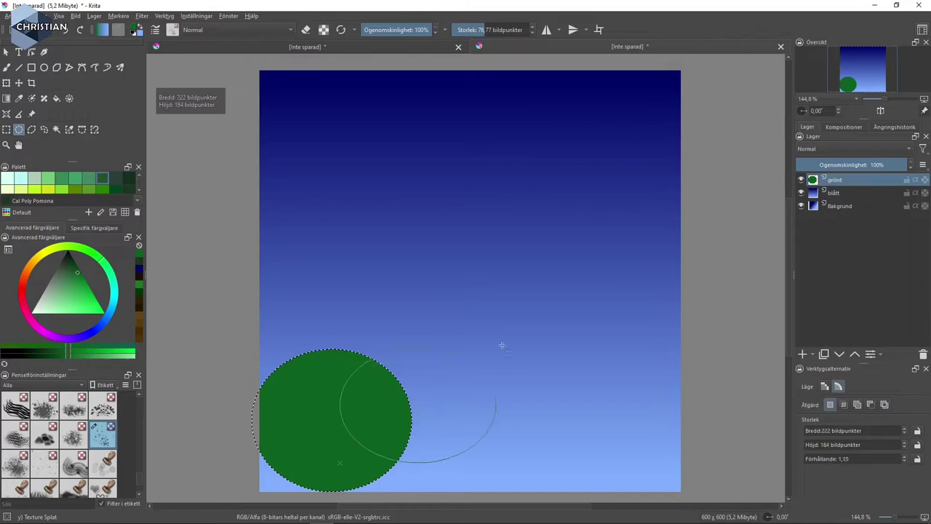
{"action": "left_click_drag", "start_coordinate": [573, 343], "coordinate": [573, 343]}
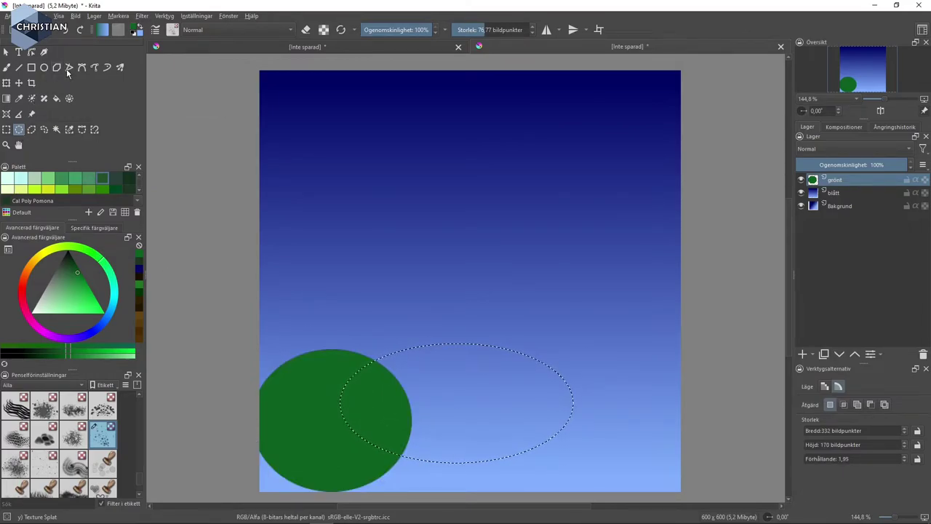
{"action": "left_click", "coordinate": [57, 100]}
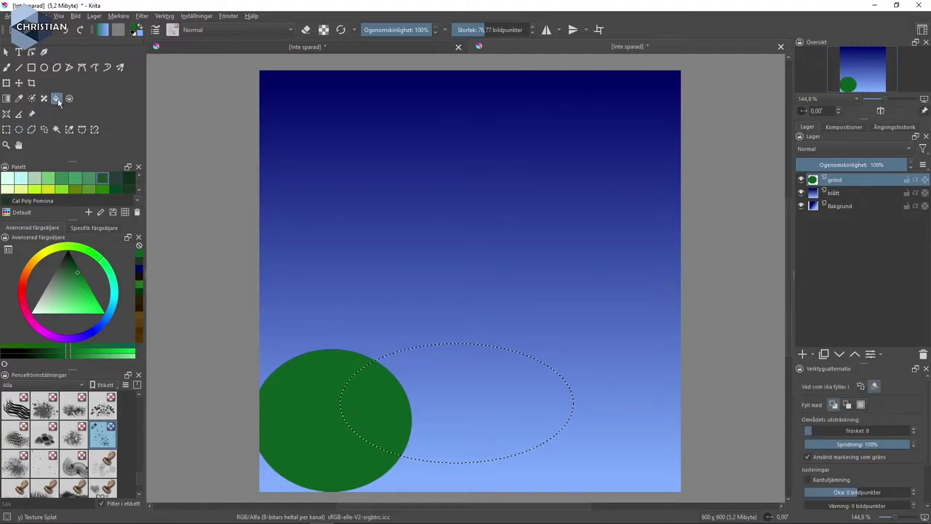
{"action": "left_click", "coordinate": [399, 401]}
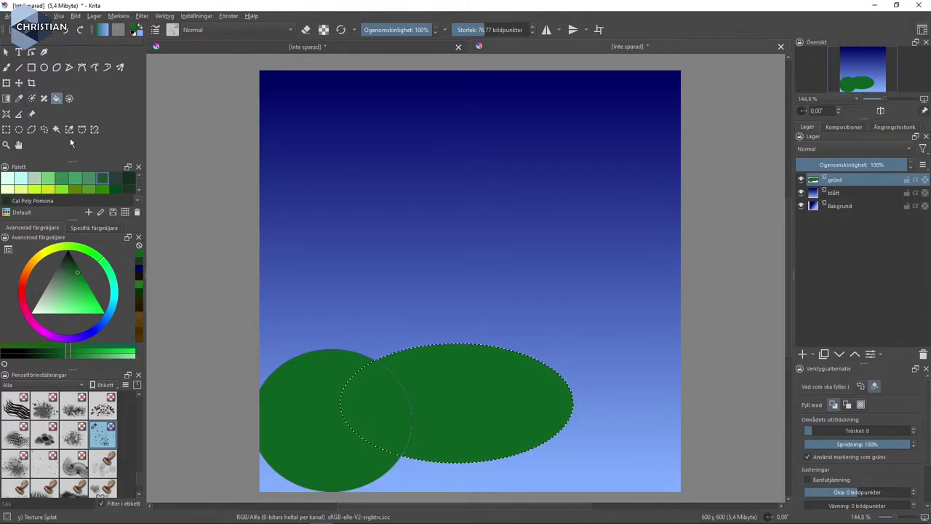
{"action": "left_click", "coordinate": [19, 130]}
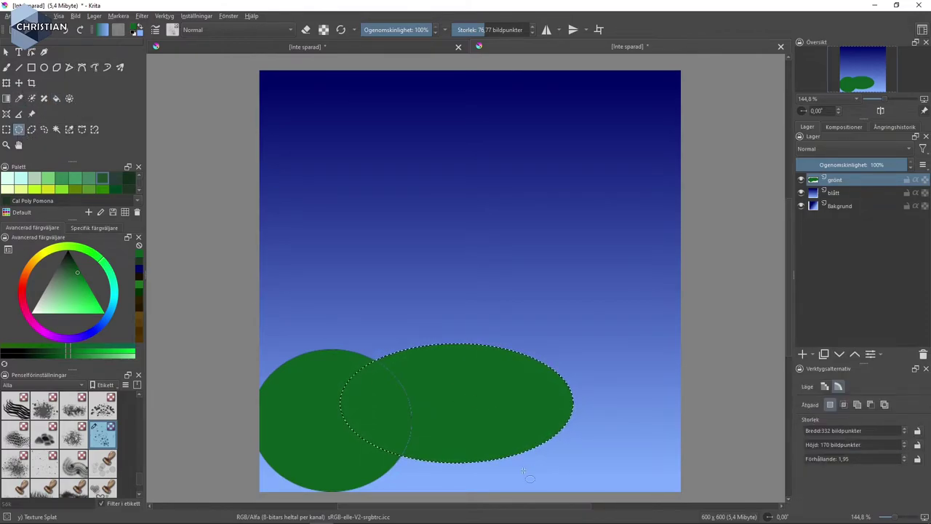
{"action": "left_click_drag", "start_coordinate": [493, 477], "coordinate": [645, 353]}
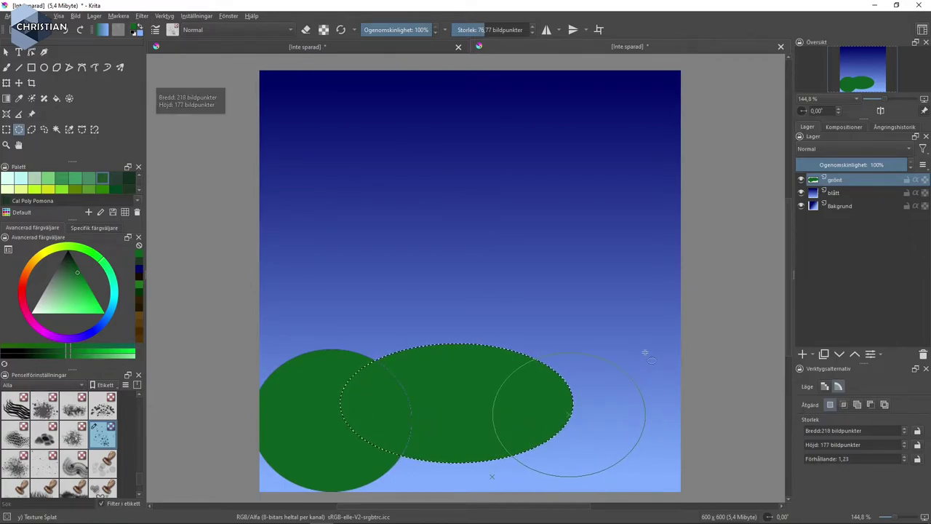
{"action": "left_click_drag", "start_coordinate": [644, 354], "coordinate": [648, 352]}
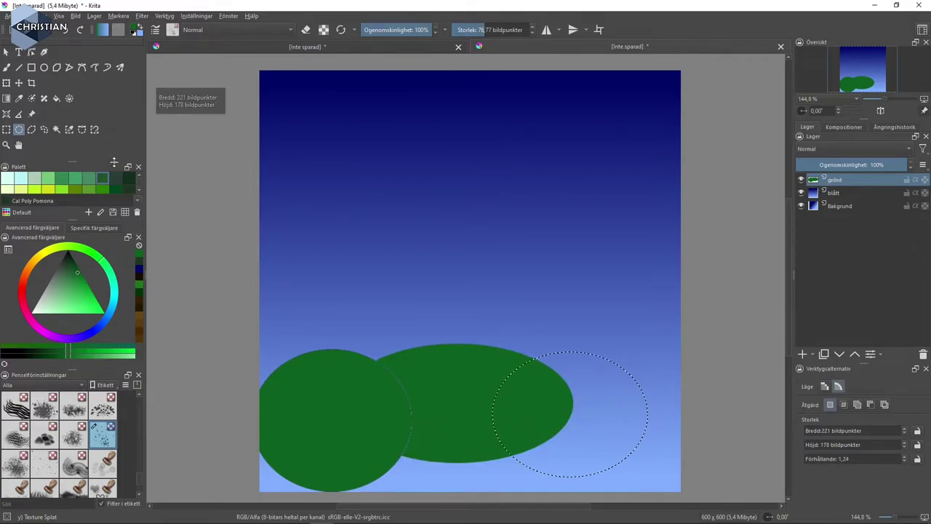
{"action": "left_click", "coordinate": [56, 98]}
{"action": "left_click", "coordinate": [620, 432]}
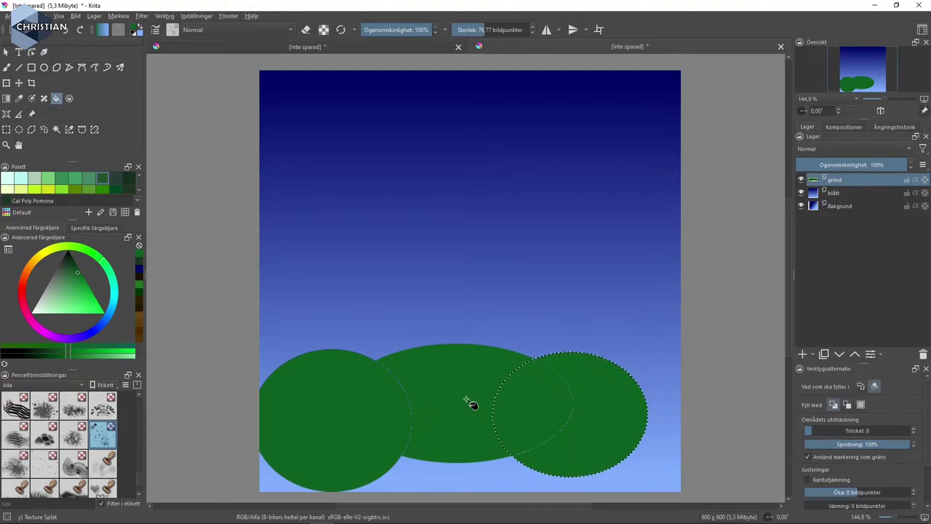
Step: Add a fourth green oval at the canvas's right edge and deselect everything
{"action": "left_click", "coordinate": [19, 129]}
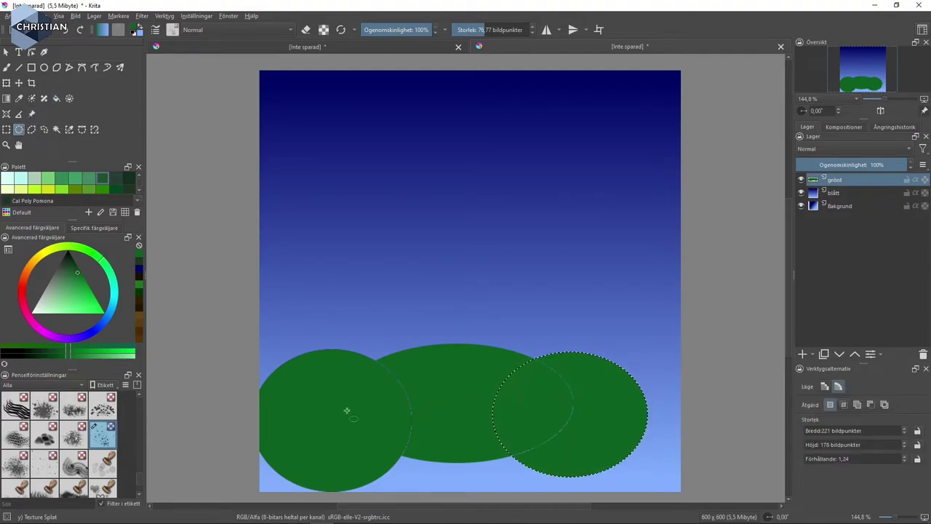
{"action": "left_click", "coordinate": [269, 393]}
{"action": "mouse_move", "coordinate": [583, 493]}
{"action": "left_mouse_down"}
{"action": "mouse_move", "coordinate": [744, 387]}
{"action": "mouse_move", "coordinate": [758, 356]}
{"action": "left_mouse_up"}
{"action": "left_click", "coordinate": [56, 98]}
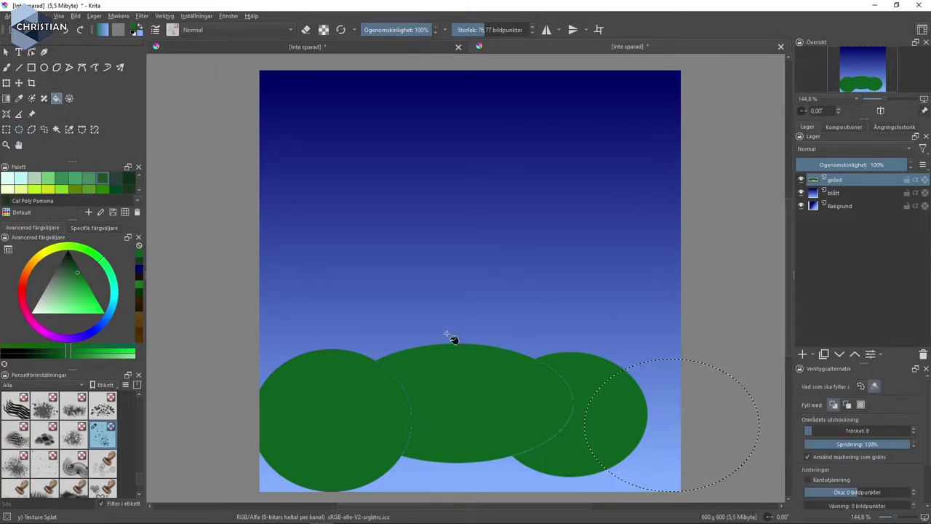
{"action": "left_click", "coordinate": [653, 428]}
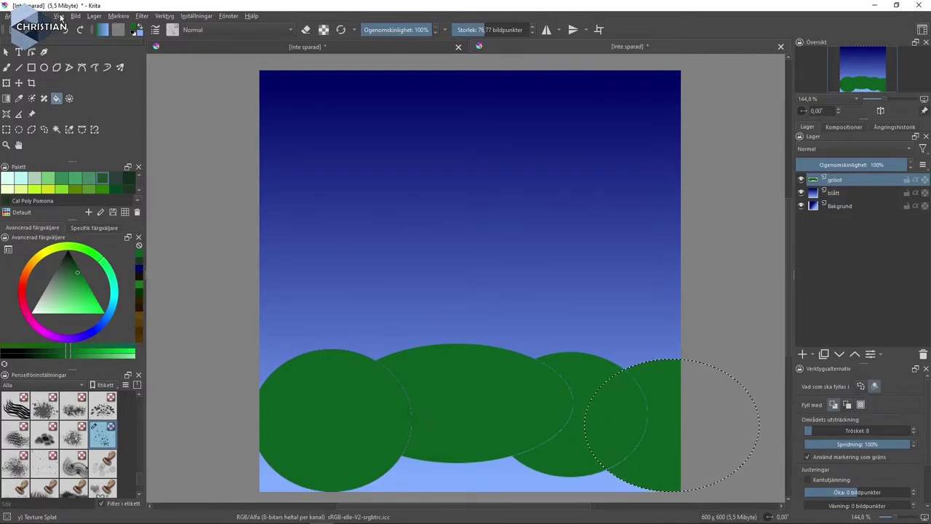
{"action": "left_click", "coordinate": [118, 16]}
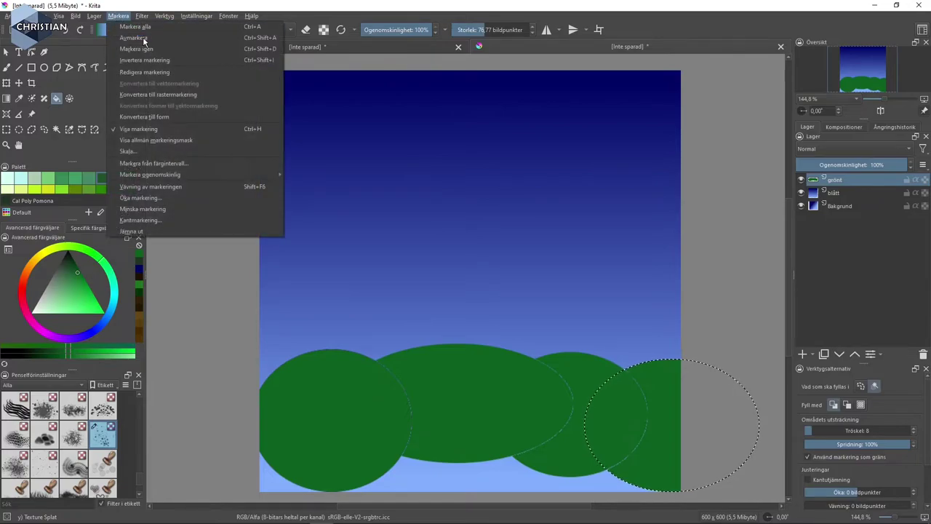
{"action": "left_click", "coordinate": [154, 38]}
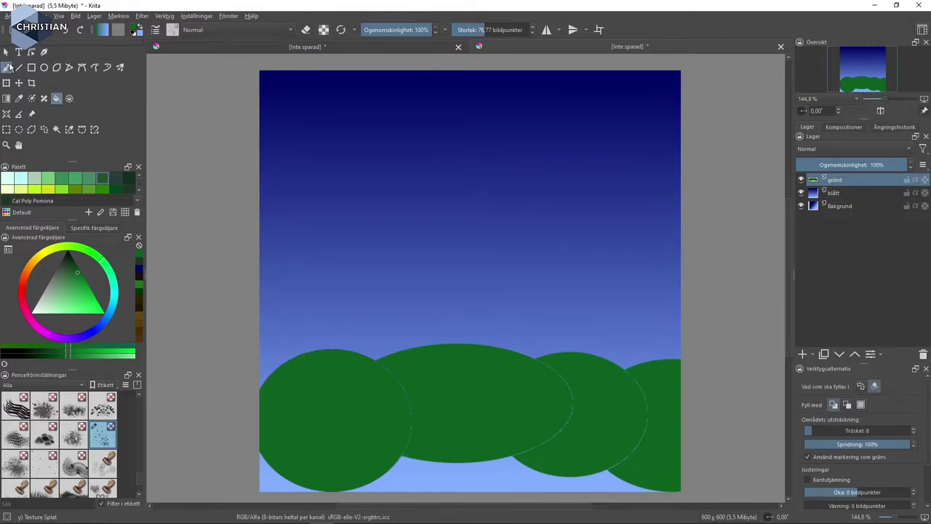
Step: Switch to a larger Basic-1 freehand brush and zoom in on the hills
{"action": "left_click", "coordinate": [7, 67]}
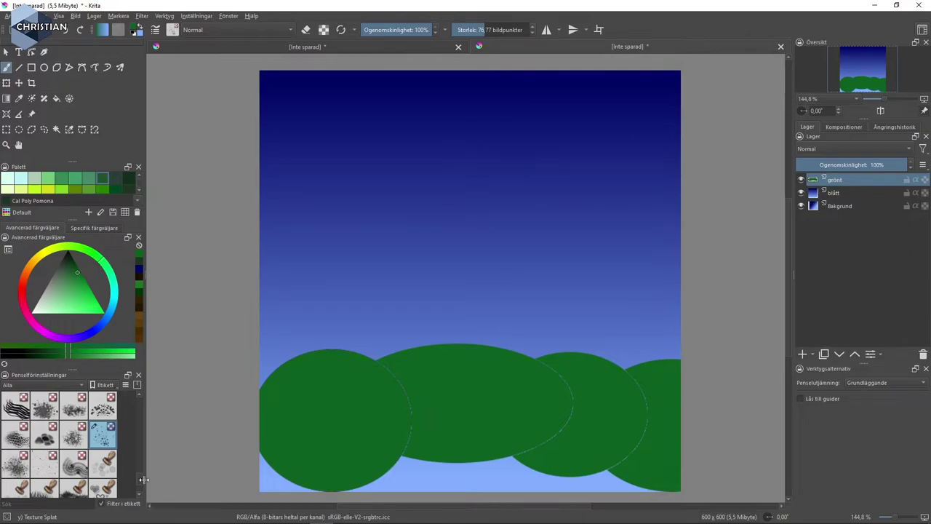
{"action": "left_click_drag", "start_coordinate": [140, 480], "coordinate": [146, 399]}
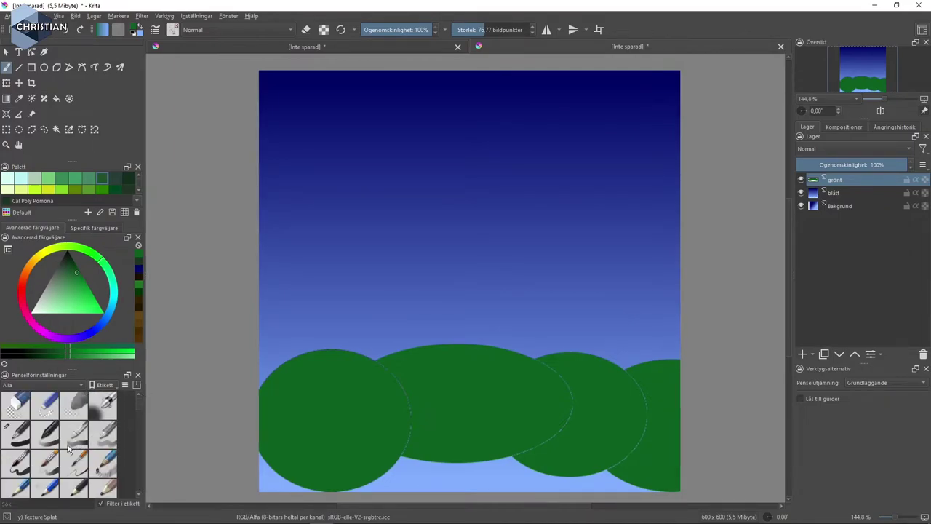
{"action": "left_click", "coordinate": [16, 435]}
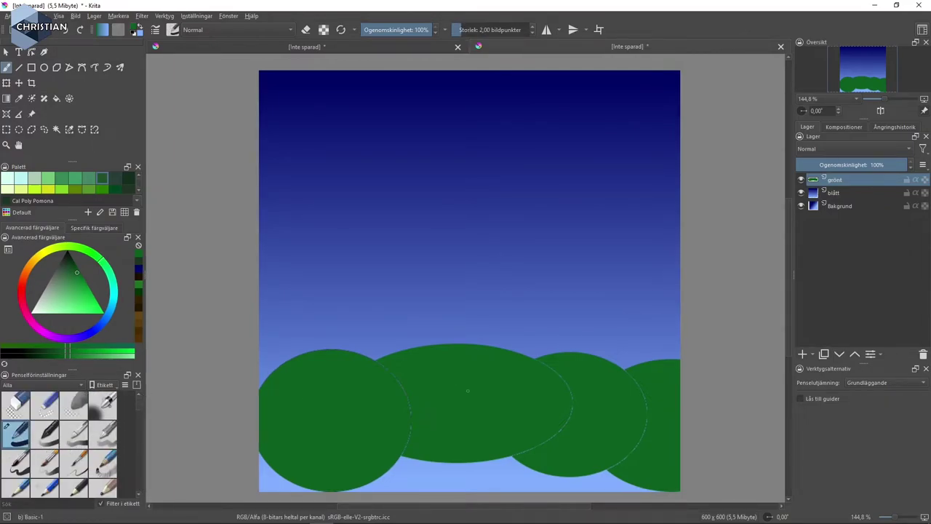
{"action": "left_click_drag", "start_coordinate": [464, 32], "coordinate": [472, 36]}
{"action": "left_click_drag", "start_coordinate": [393, 382], "coordinate": [426, 274]}
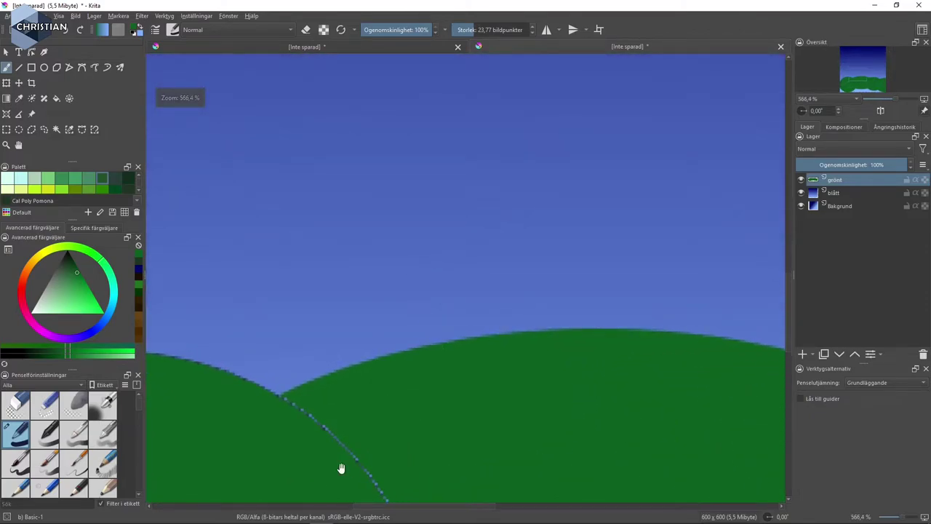
{"action": "left_click_drag", "start_coordinate": [341, 467], "coordinate": [454, 316]}
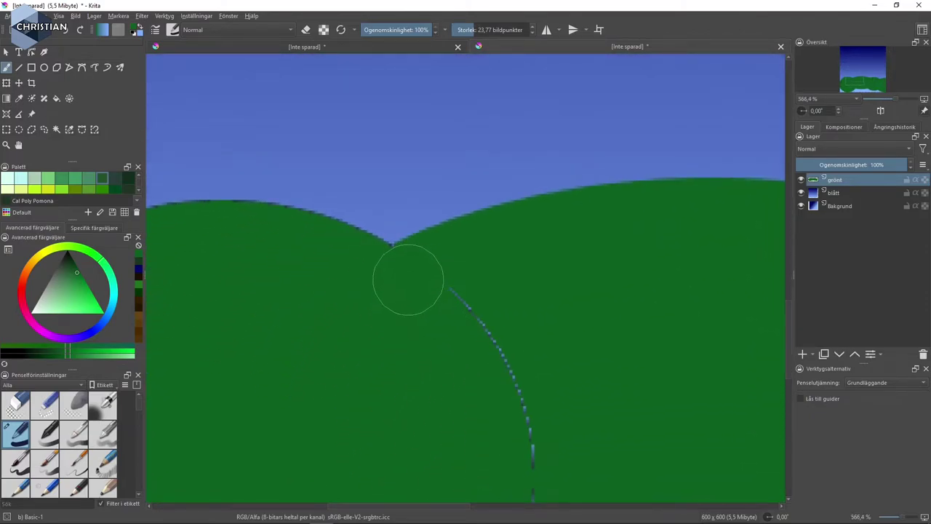
Step: Paint green over the blue seams beneath the hilltops, undoing missed strokes
{"action": "mouse_move", "coordinate": [414, 285]}
{"action": "left_mouse_down"}
{"action": "mouse_move", "coordinate": [499, 426]}
{"action": "mouse_move", "coordinate": [543, 440]}
{"action": "left_mouse_up"}
{"action": "key", "text": "ctrl+z"}
{"action": "key", "text": "ctrl+z"}
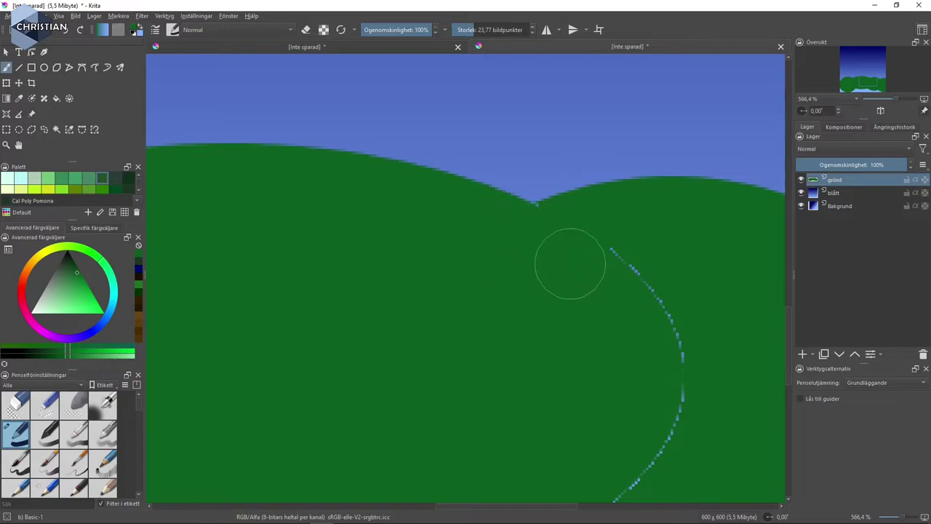
{"action": "mouse_move", "coordinate": [569, 263]}
{"action": "left_mouse_down"}
{"action": "mouse_move", "coordinate": [686, 390]}
{"action": "mouse_move", "coordinate": [647, 454]}
{"action": "mouse_move", "coordinate": [633, 425]}
{"action": "left_mouse_up"}
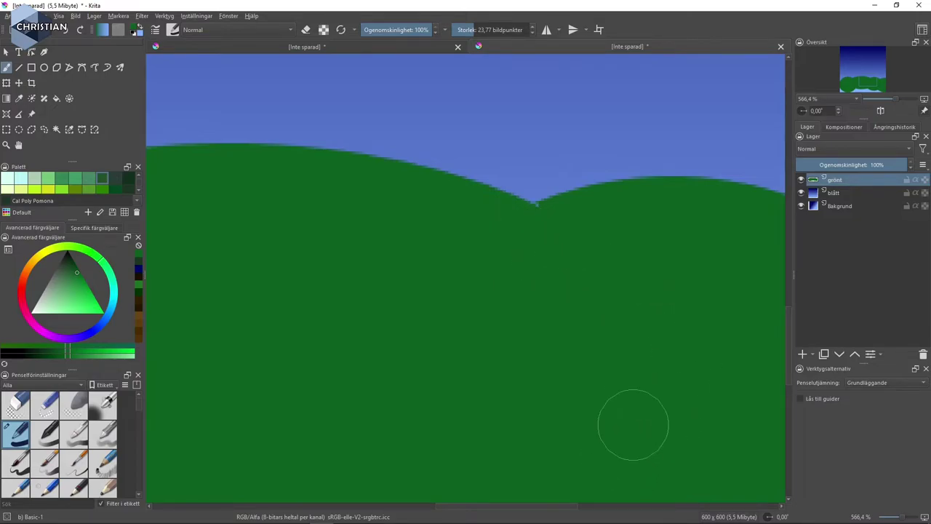
{"action": "key", "text": "ctrl+z"}
{"action": "key", "text": "ctrl+z"}
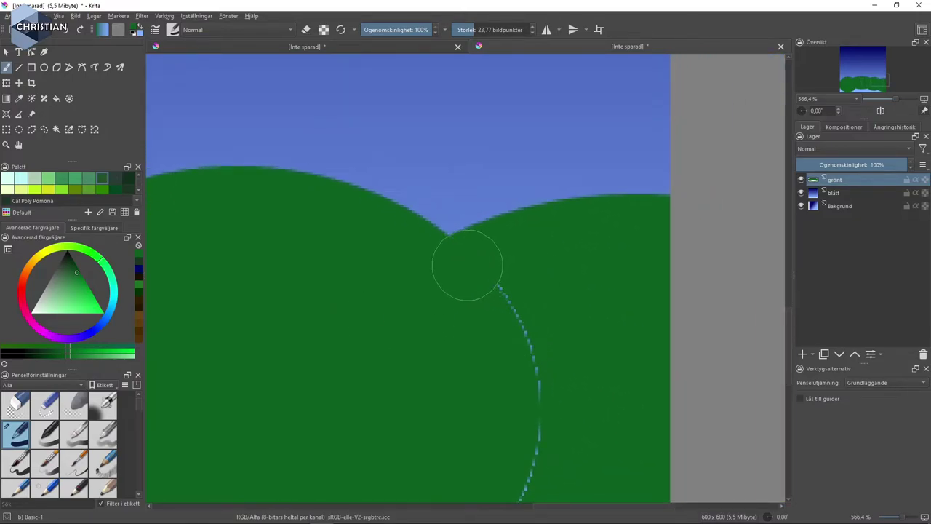
{"action": "mouse_move", "coordinate": [453, 270]}
{"action": "left_mouse_down"}
{"action": "mouse_move", "coordinate": [512, 339]}
{"action": "mouse_move", "coordinate": [511, 474]}
{"action": "left_mouse_up"}
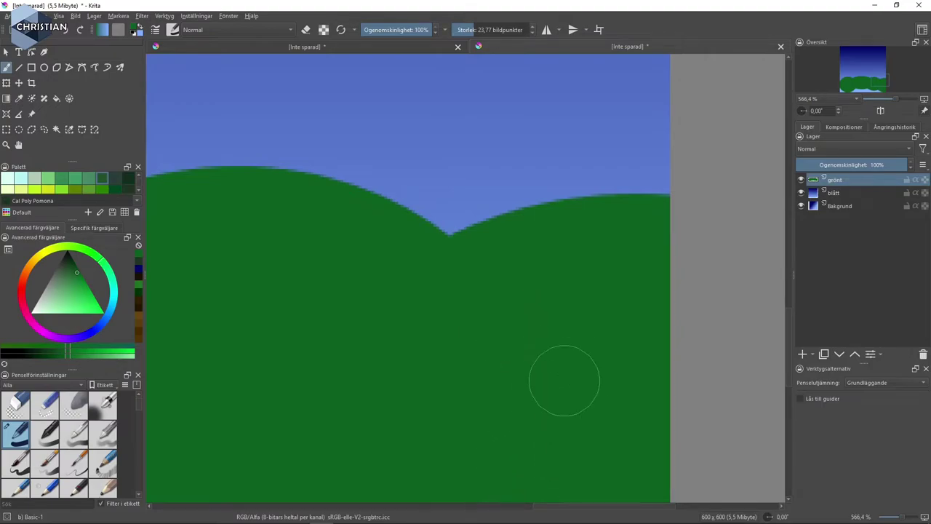
{"action": "scroll", "coordinate": [564, 380], "scroll_direction": "right", "scroll_amount": 2}
{"action": "scroll", "coordinate": [552, 327], "scroll_direction": "left", "scroll_amount": 1}
{"action": "scroll", "coordinate": [615, 320], "scroll_direction": "down", "scroll_amount": 3}
{"action": "scroll", "coordinate": [615, 320], "scroll_direction": "left", "scroll_amount": 2}
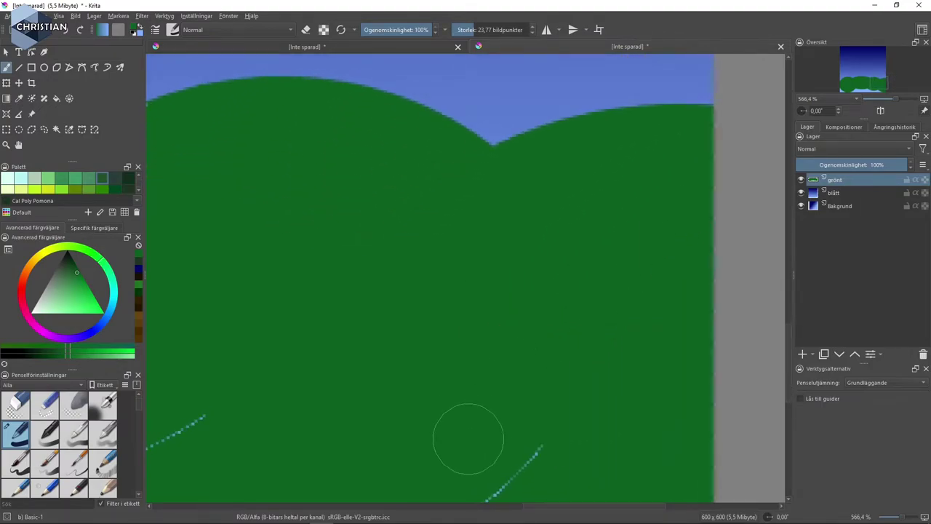
{"action": "left_click_drag", "start_coordinate": [434, 395], "coordinate": [534, 240]}
{"action": "mouse_move", "coordinate": [650, 291]}
{"action": "left_mouse_down"}
{"action": "mouse_move", "coordinate": [579, 358]}
{"action": "mouse_move", "coordinate": [328, 354]}
{"action": "mouse_move", "coordinate": [208, 312]}
{"action": "mouse_move", "coordinate": [405, 381]}
{"action": "mouse_move", "coordinate": [456, 427]}
{"action": "mouse_move", "coordinate": [764, 451]}
{"action": "left_mouse_up"}
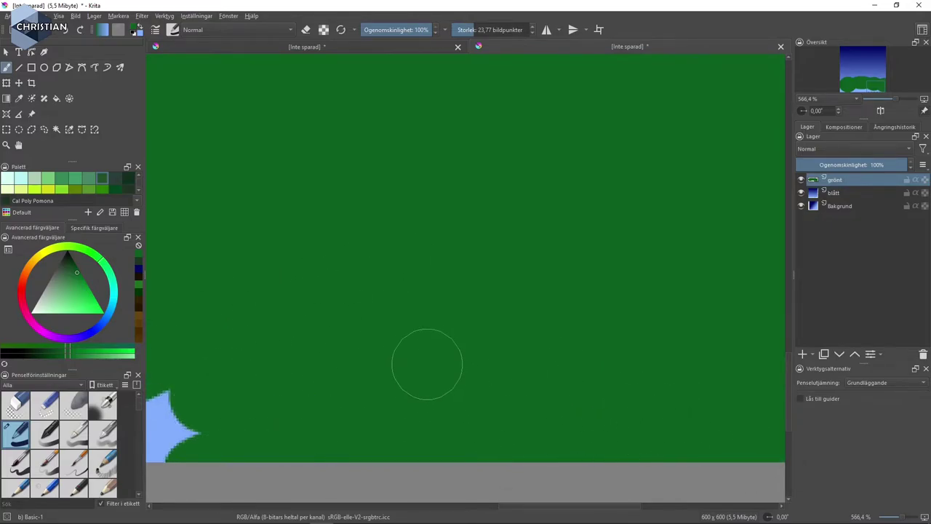
{"action": "mouse_move", "coordinate": [388, 332]}
{"action": "left_mouse_down"}
{"action": "mouse_move", "coordinate": [388, 426]}
{"action": "mouse_move", "coordinate": [376, 357]}
{"action": "mouse_move", "coordinate": [471, 323]}
{"action": "left_mouse_up"}
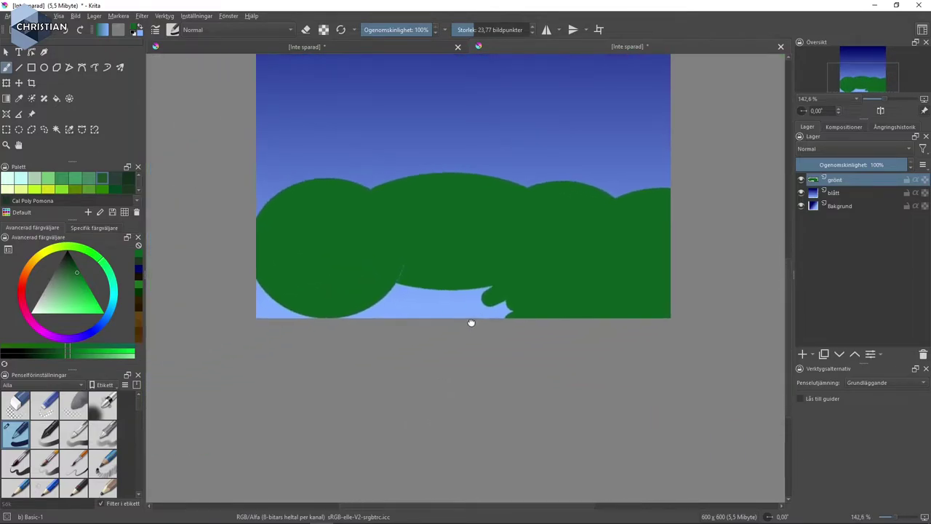
Step: Paint over the remaining blue gaps with a ~103 px brush and enable horizontal mirror painting
{"action": "left_click_drag", "start_coordinate": [492, 26], "coordinate": [523, 26]}
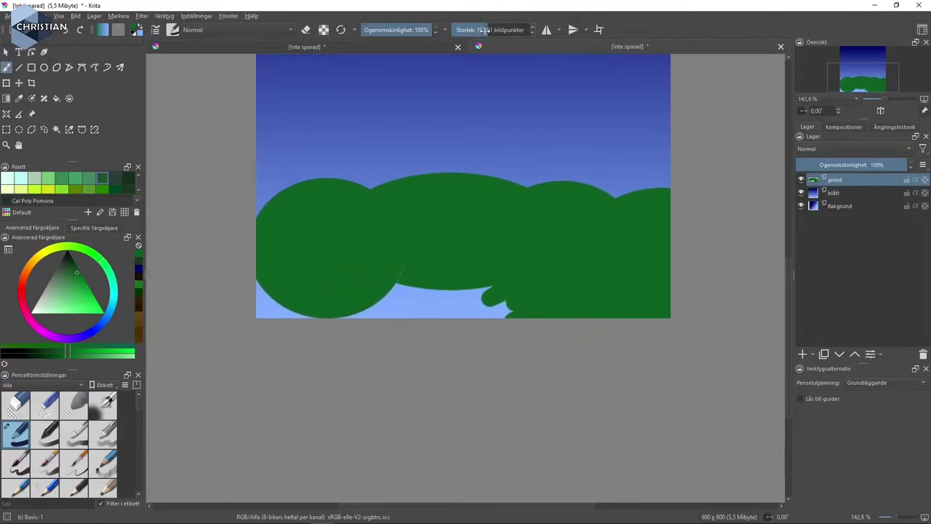
{"action": "mouse_move", "coordinate": [440, 287]}
{"action": "left_mouse_down"}
{"action": "mouse_move", "coordinate": [427, 288]}
{"action": "mouse_move", "coordinate": [573, 284]}
{"action": "mouse_move", "coordinate": [291, 307]}
{"action": "mouse_move", "coordinate": [281, 270]}
{"action": "left_mouse_up"}
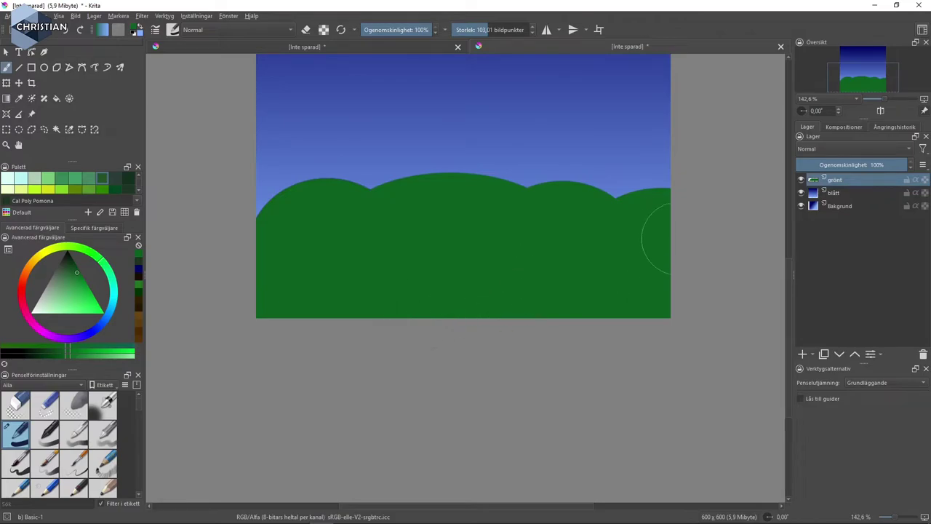
{"action": "left_click_drag", "start_coordinate": [662, 232], "coordinate": [657, 223]}
{"action": "left_click", "coordinate": [547, 33]}
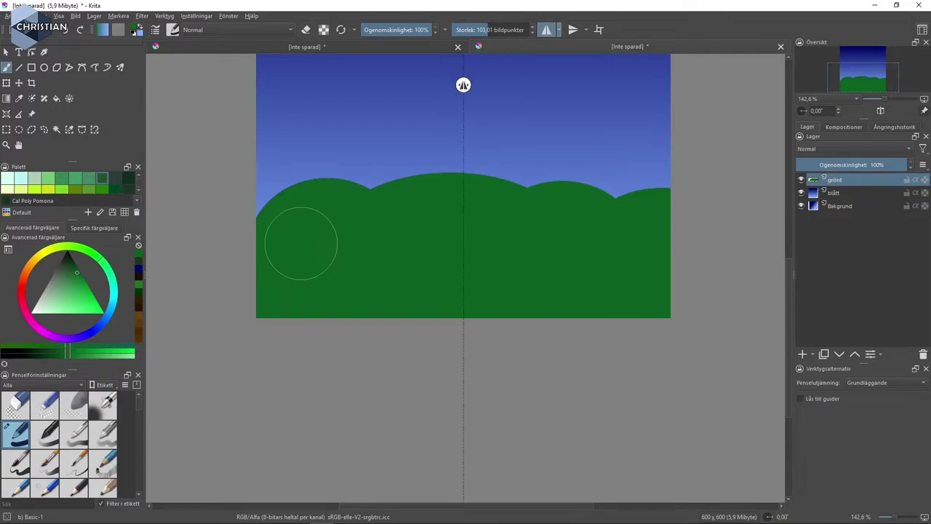
Step: Fill the left hill-edge gap with mirrored green, then magic-wand select the whole green hill
{"action": "left_click", "coordinate": [252, 223]}
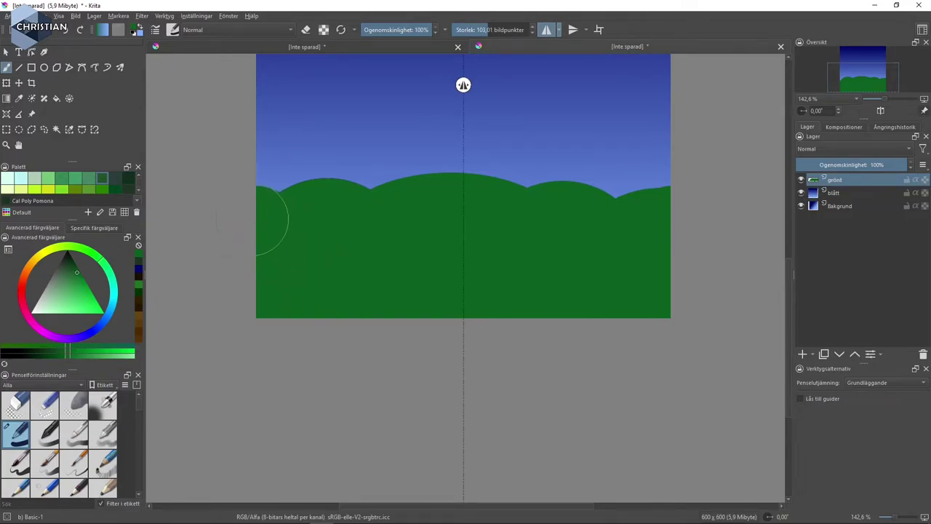
{"action": "mouse_move", "coordinate": [250, 218]}
{"action": "left_mouse_down"}
{"action": "mouse_move", "coordinate": [244, 212]}
{"action": "mouse_move", "coordinate": [280, 215]}
{"action": "left_mouse_up"}
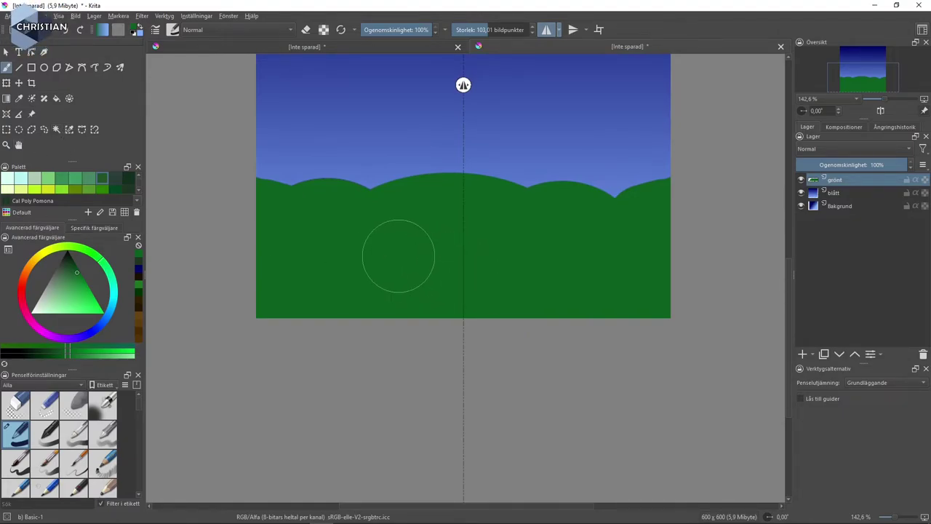
{"action": "left_click", "coordinate": [56, 131]}
{"action": "left_click", "coordinate": [391, 235]}
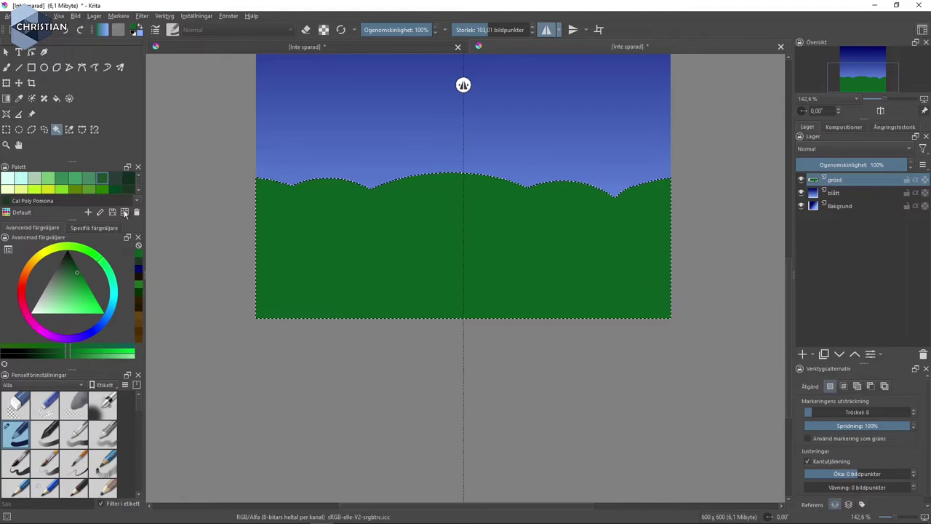
Step: Fill the selected hill shape with a darker forest green
{"action": "left_click", "coordinate": [59, 354]}
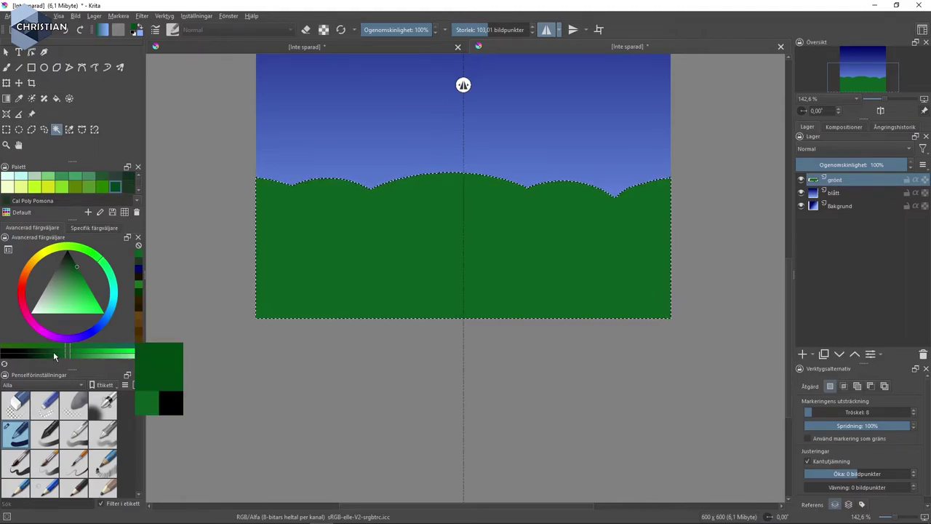
{"action": "left_click_drag", "start_coordinate": [42, 357], "coordinate": [49, 356]}
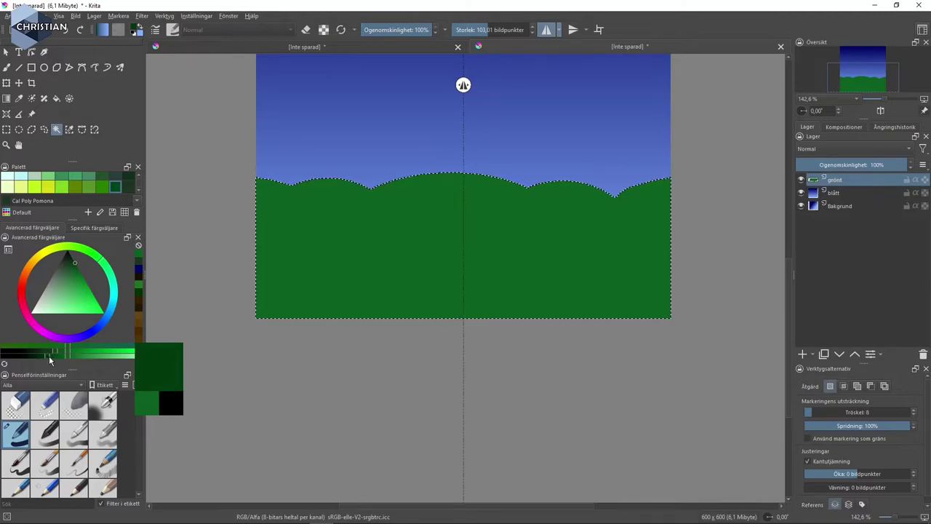
{"action": "left_click", "coordinate": [57, 100]}
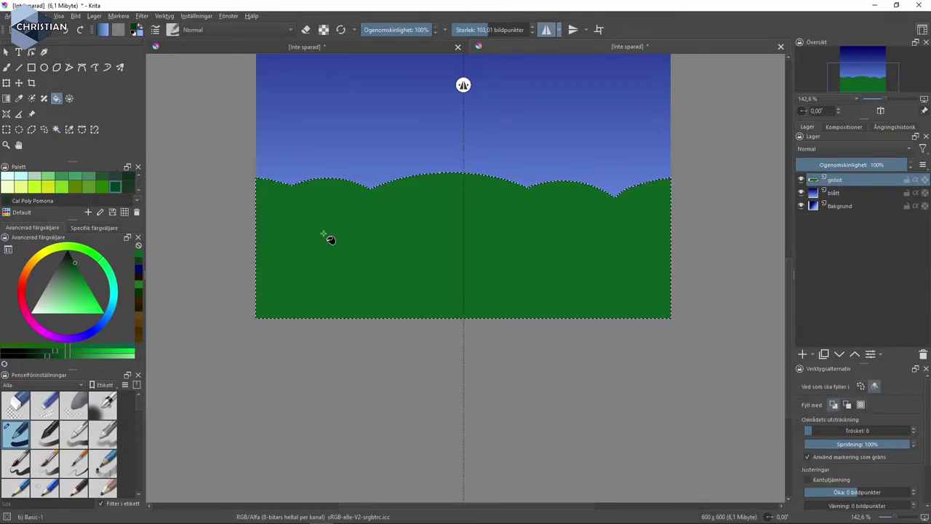
{"action": "left_click", "coordinate": [401, 252]}
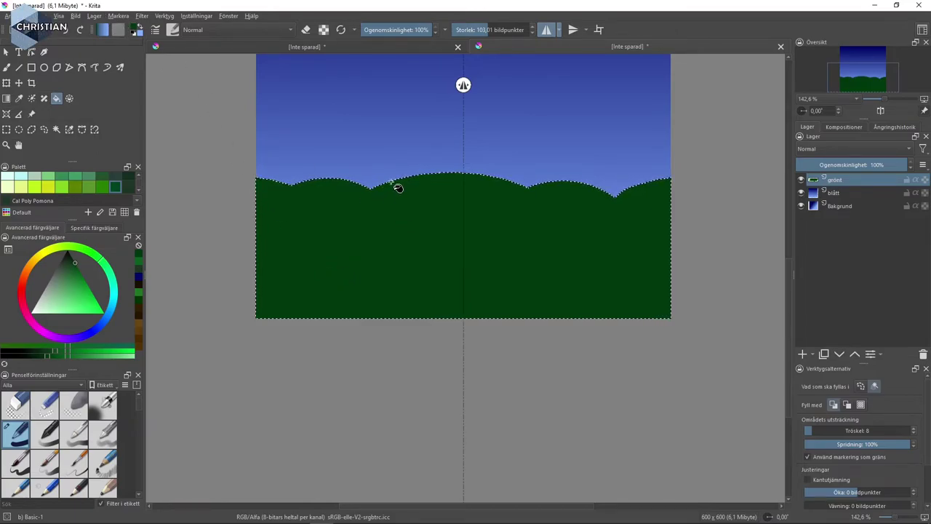
Step: Turn the hill selection into a 1 px border with Markera > Kantmarkering and inspect the edge
{"action": "left_click", "coordinate": [118, 15]}
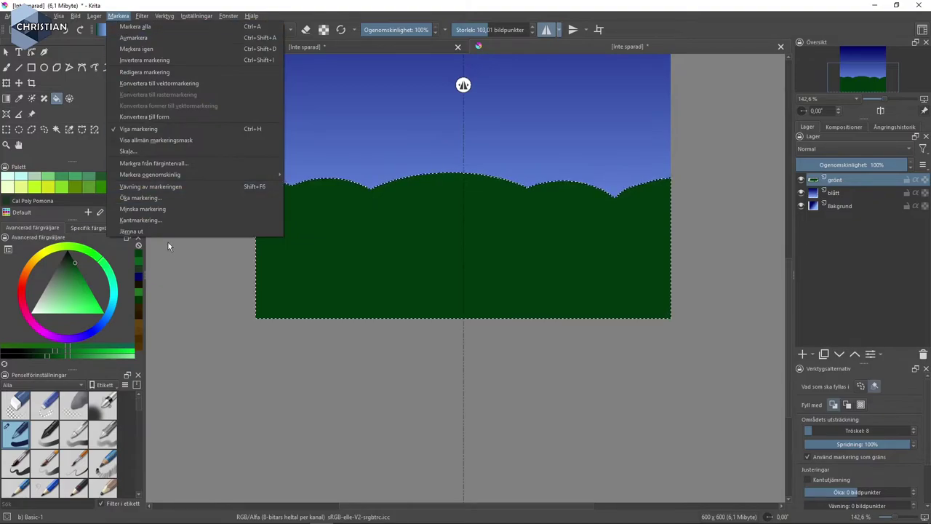
{"action": "left_click", "coordinate": [167, 221]}
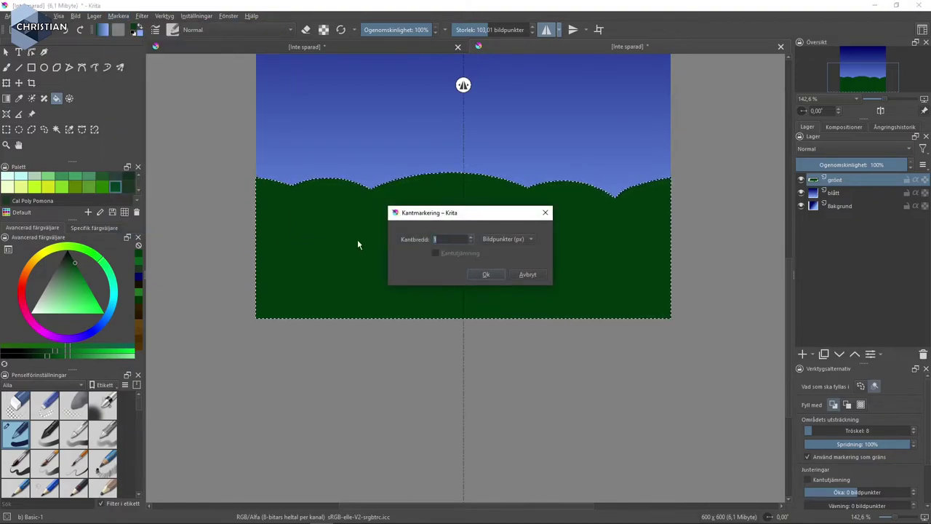
{"action": "left_click", "coordinate": [493, 277]}
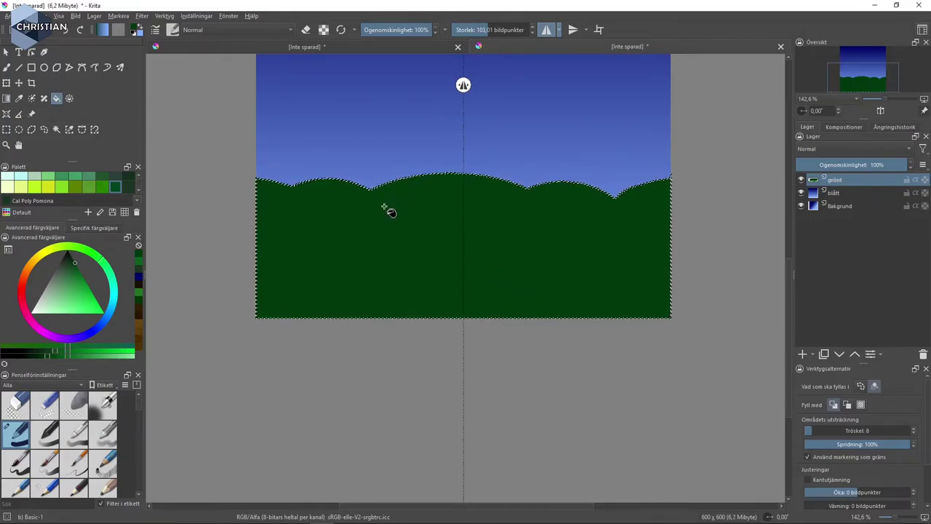
{"action": "mouse_move", "coordinate": [388, 208]}
{"action": "left_mouse_down"}
{"action": "mouse_move", "coordinate": [372, 137]}
{"action": "mouse_move", "coordinate": [412, 378]}
{"action": "left_mouse_up"}
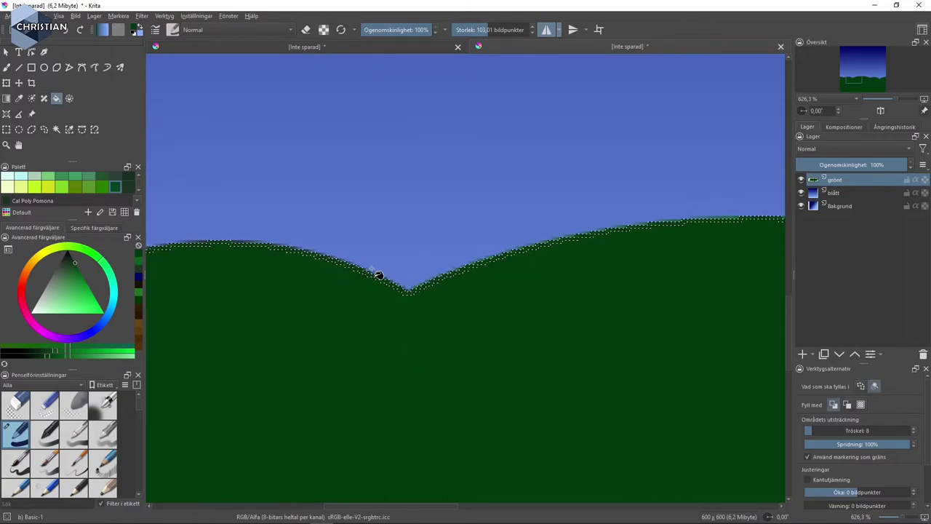
{"action": "left_click_drag", "start_coordinate": [409, 336], "coordinate": [421, 400]}
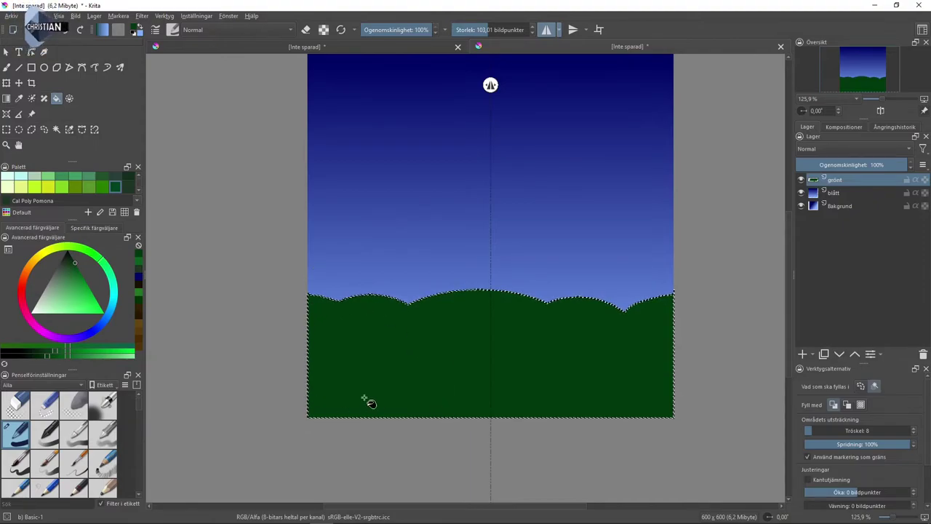
Step: Invert the selection and refill the hill with a brighter medium green
{"action": "left_click", "coordinate": [118, 15]}
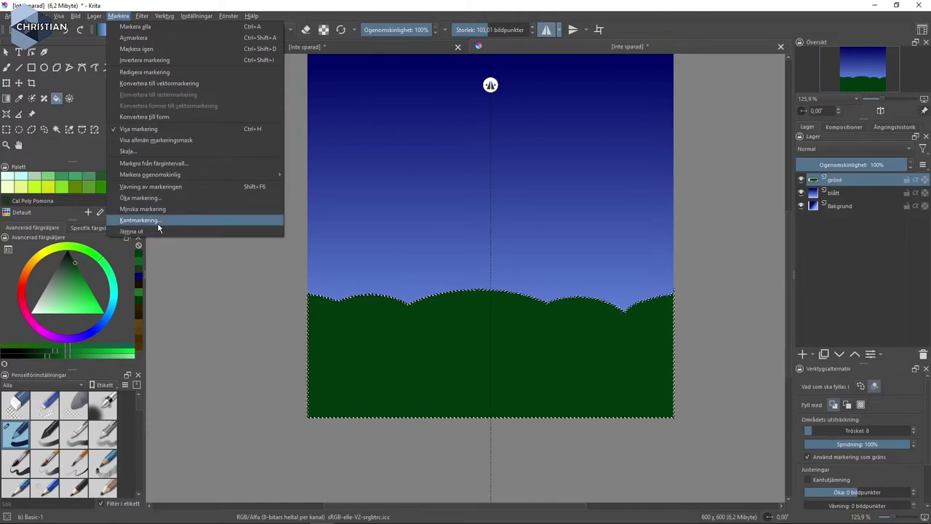
{"action": "left_click", "coordinate": [162, 61]}
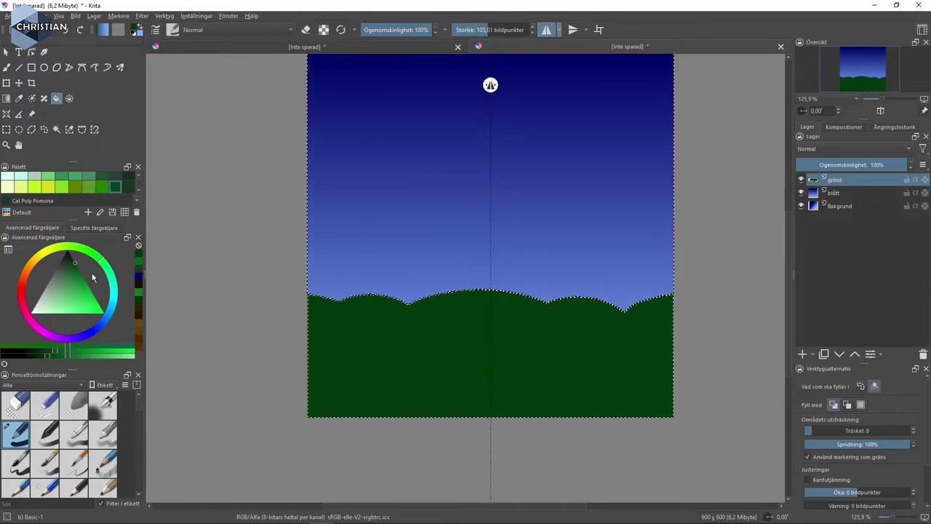
{"action": "left_click", "coordinate": [74, 356]}
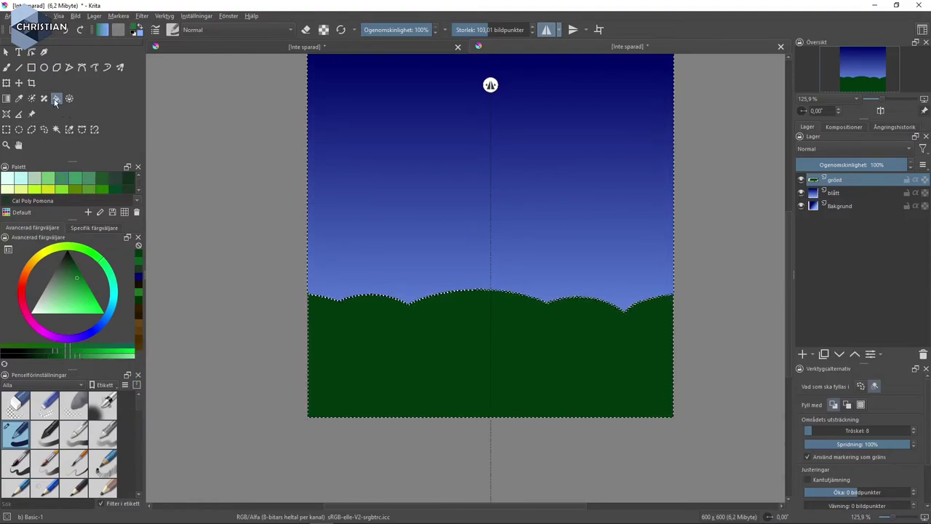
{"action": "left_click", "coordinate": [429, 372]}
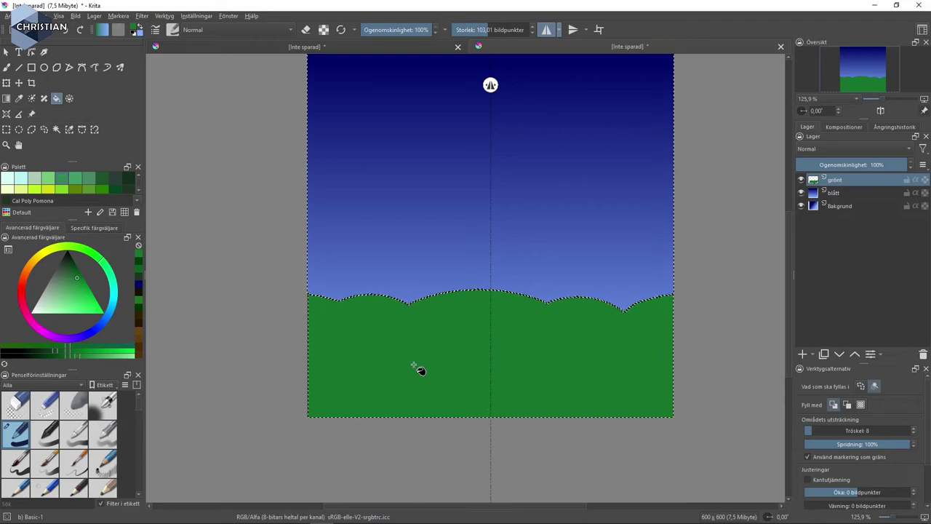
Step: Set the foreground colour to a brighter green
{"action": "left_click", "coordinate": [136, 28]}
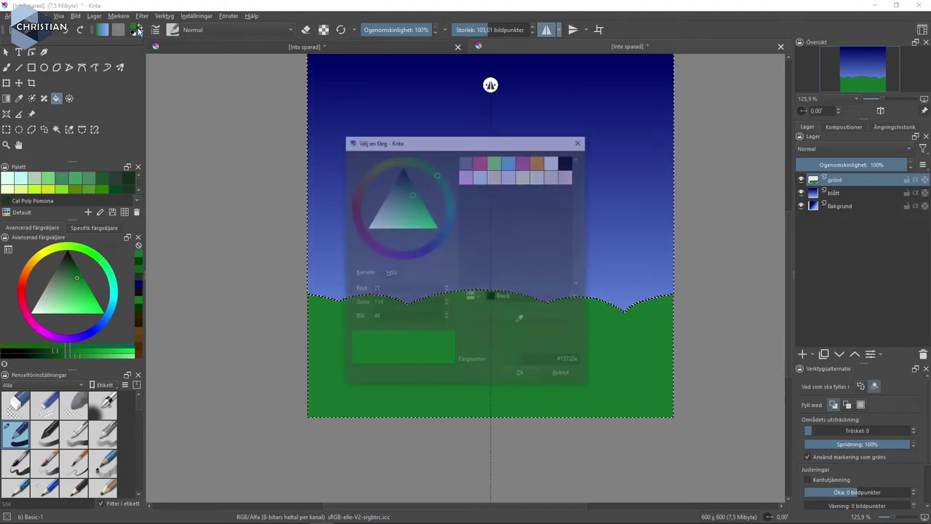
{"action": "left_click_drag", "start_coordinate": [420, 204], "coordinate": [415, 202]}
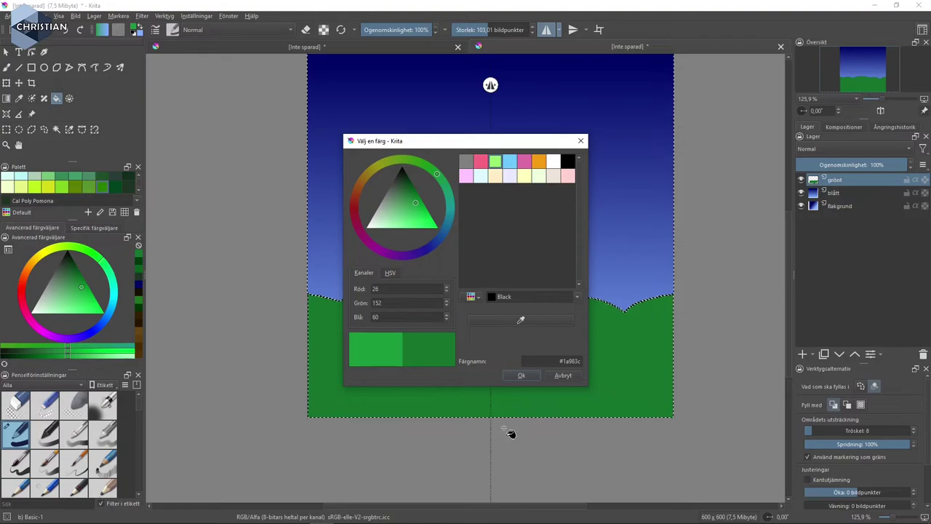
{"action": "left_click", "coordinate": [522, 375]}
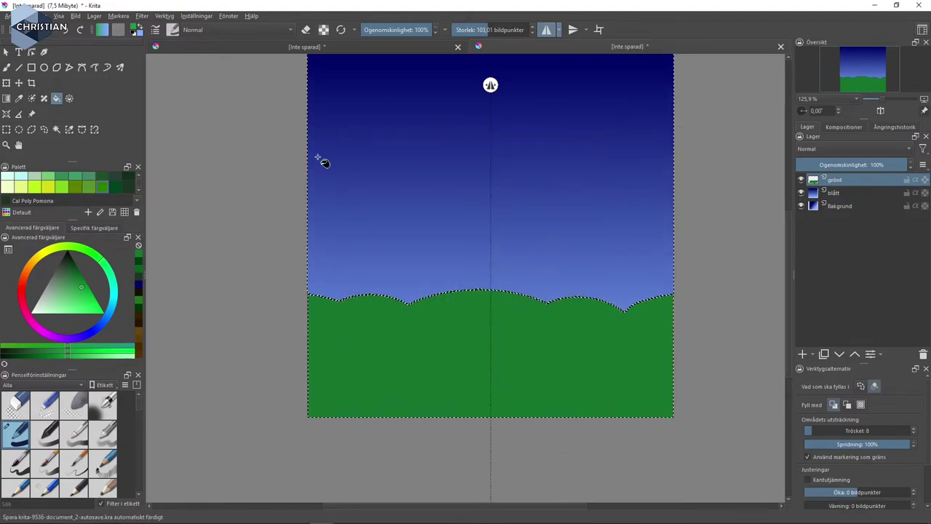
Step: Set the background to a muted green and drag a vertical gradient down from the hill crest
{"action": "left_click", "coordinate": [101, 29]}
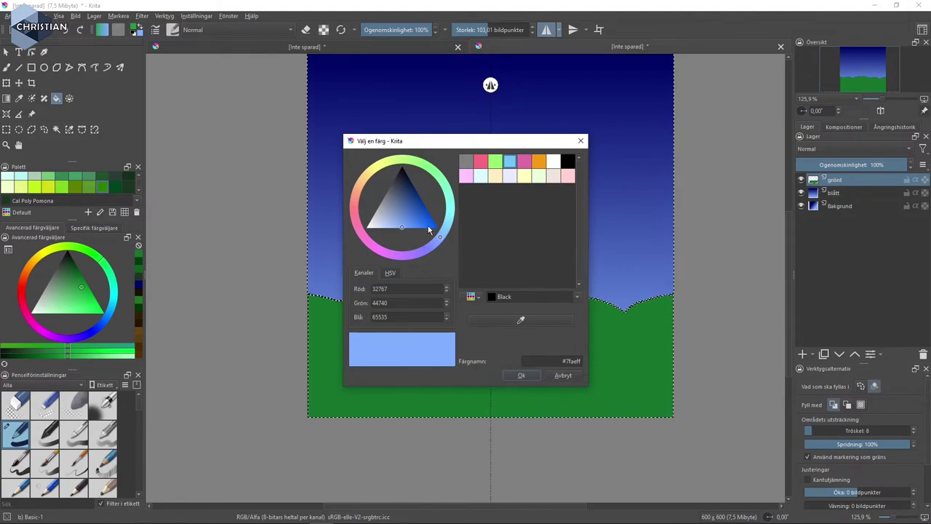
{"action": "left_click_drag", "start_coordinate": [449, 226], "coordinate": [432, 161]}
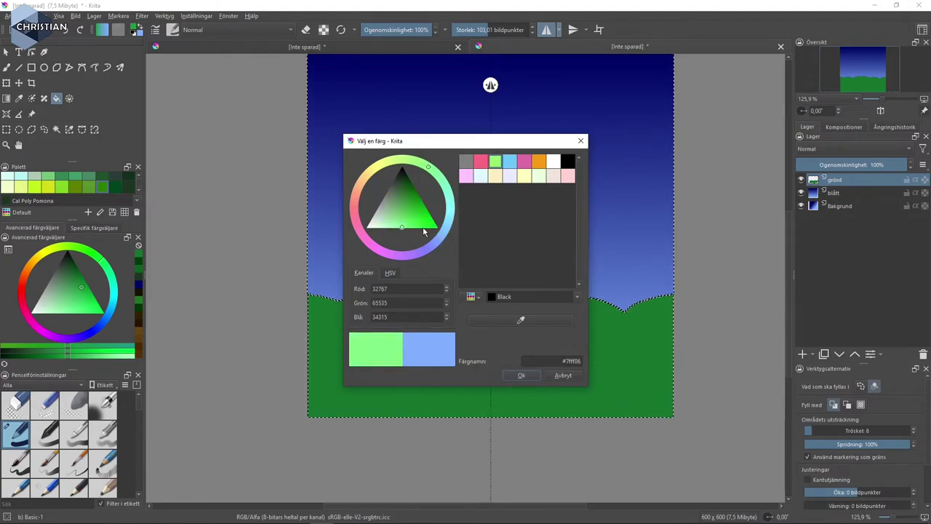
{"action": "mouse_move", "coordinate": [413, 210]}
{"action": "left_mouse_down"}
{"action": "mouse_move", "coordinate": [394, 195]}
{"action": "mouse_move", "coordinate": [392, 215]}
{"action": "mouse_move", "coordinate": [402, 186]}
{"action": "mouse_move", "coordinate": [410, 213]}
{"action": "mouse_move", "coordinate": [402, 209]}
{"action": "mouse_move", "coordinate": [429, 209]}
{"action": "mouse_move", "coordinate": [408, 197]}
{"action": "left_mouse_up"}
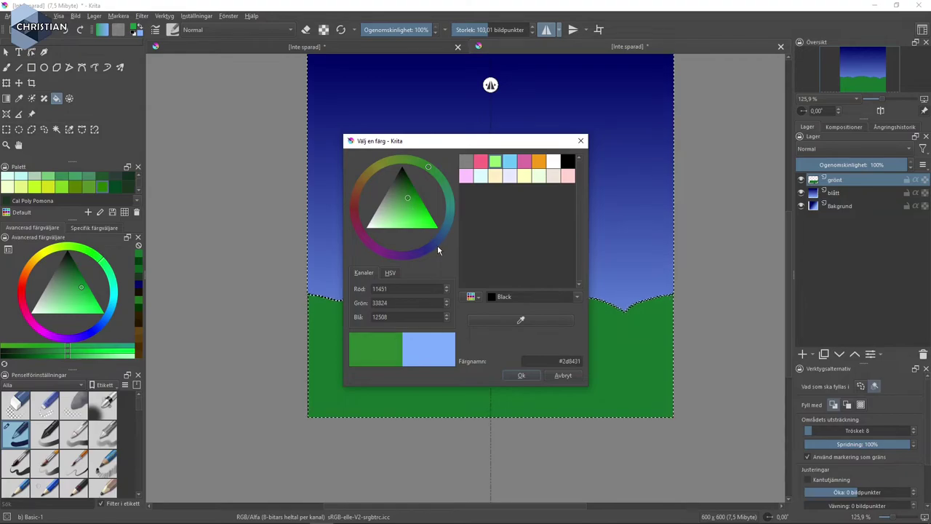
{"action": "left_click", "coordinate": [524, 376]}
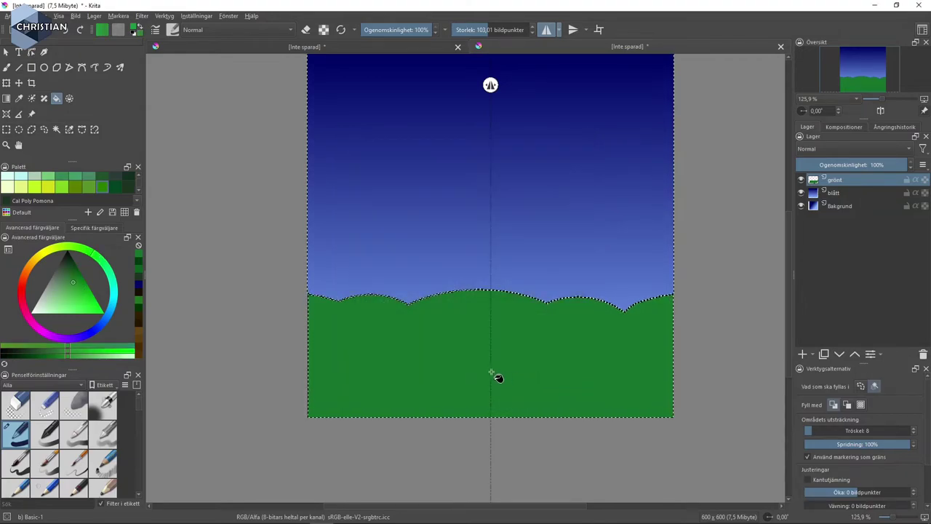
{"action": "left_click", "coordinate": [6, 98]}
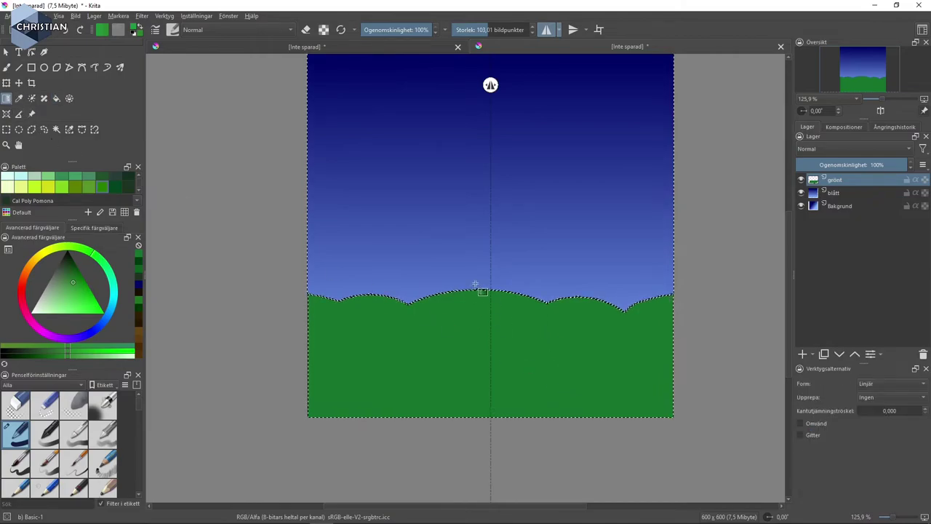
{"action": "left_click_drag", "start_coordinate": [478, 283], "coordinate": [471, 397]}
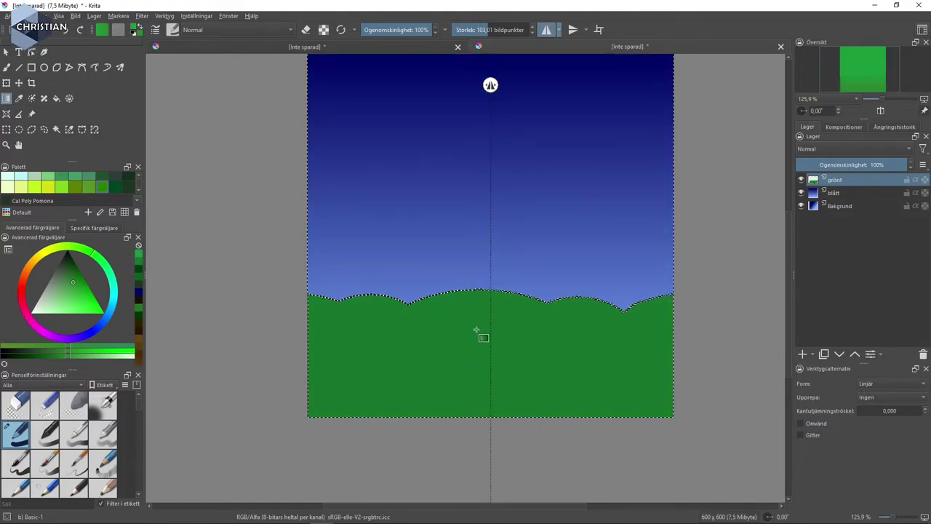
Step: Clear the hill selection with Markera > Avmarkera and zoom in on the hill's upper left edge
{"action": "left_click", "coordinate": [118, 15]}
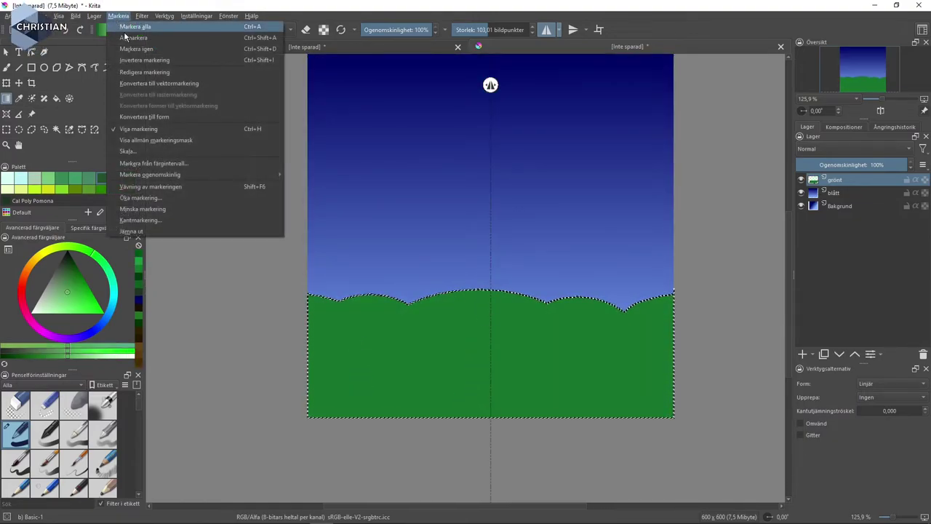
{"action": "left_click", "coordinate": [143, 39]}
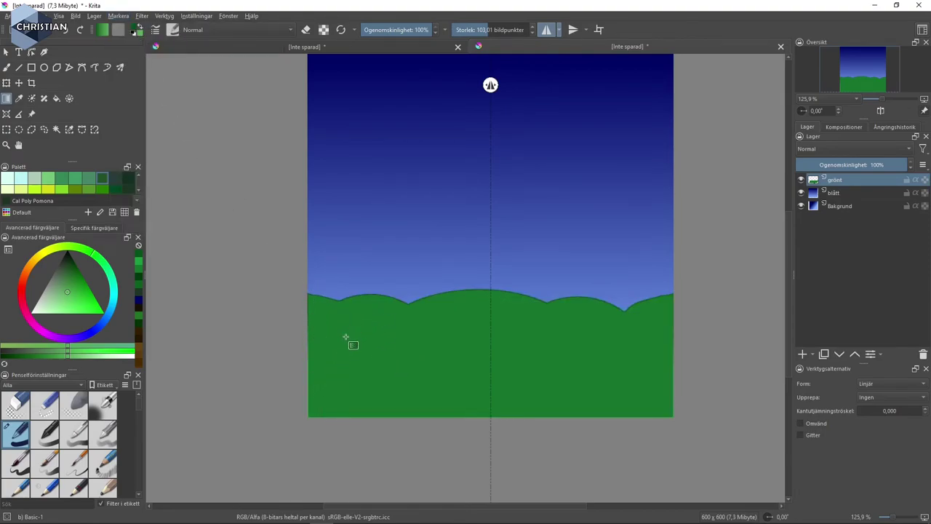
{"action": "left_click_drag", "start_coordinate": [339, 325], "coordinate": [361, 267]}
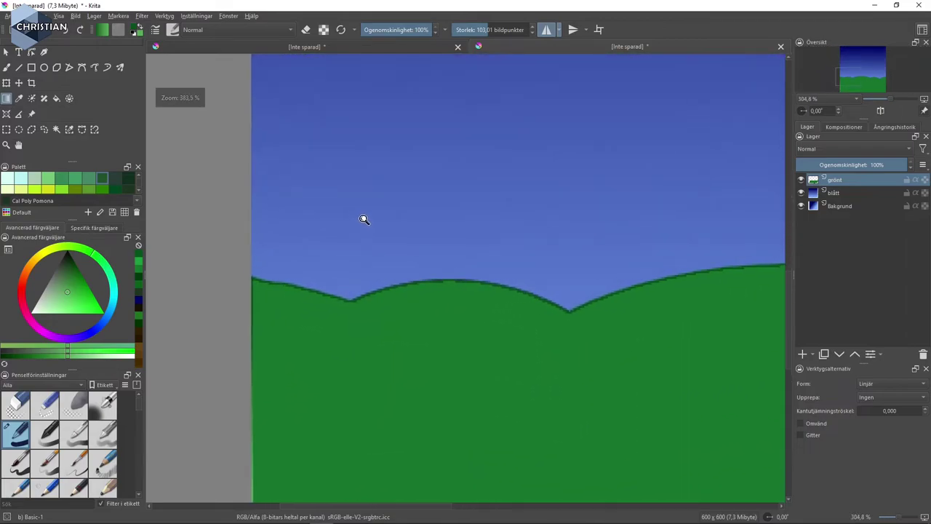
{"action": "left_click_drag", "start_coordinate": [289, 395], "coordinate": [388, 223]}
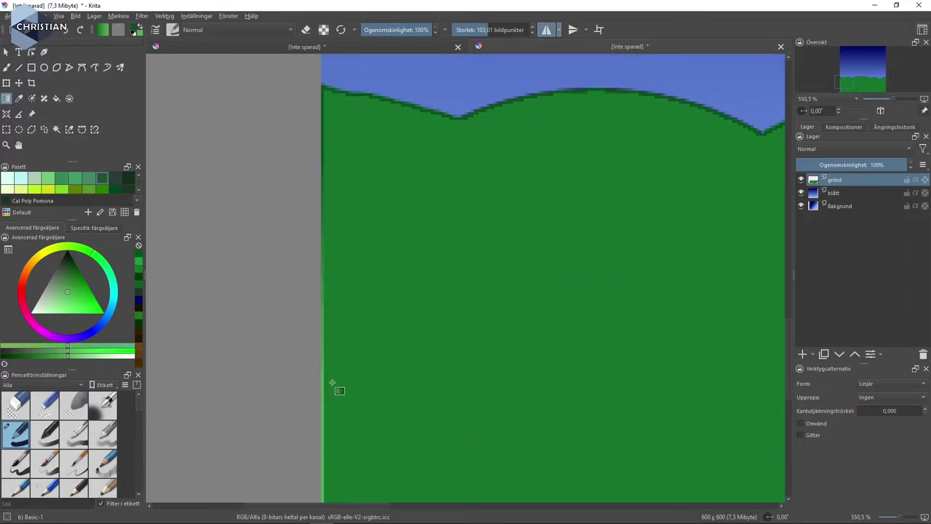
Step: Sample the hill's green and paint over the light-green strip on the left edge
{"action": "left_click", "coordinate": [19, 100]}
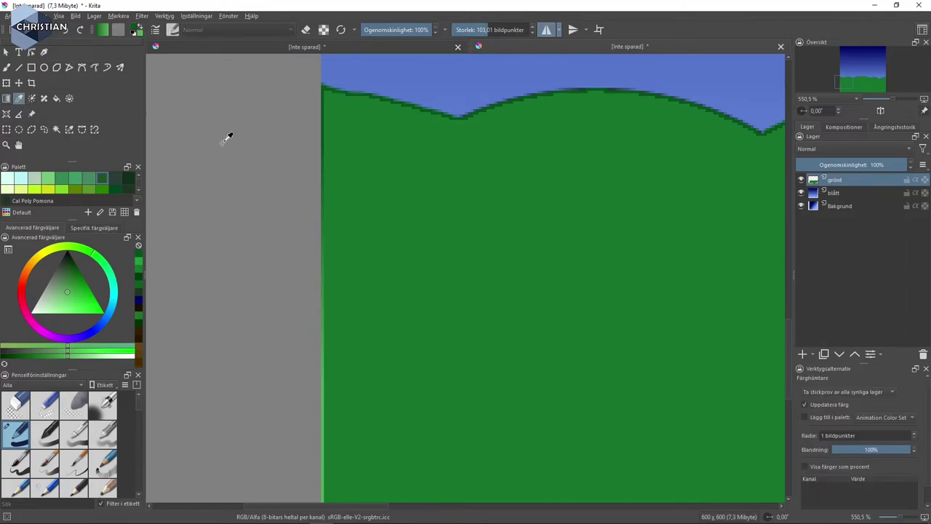
{"action": "left_click", "coordinate": [547, 242]}
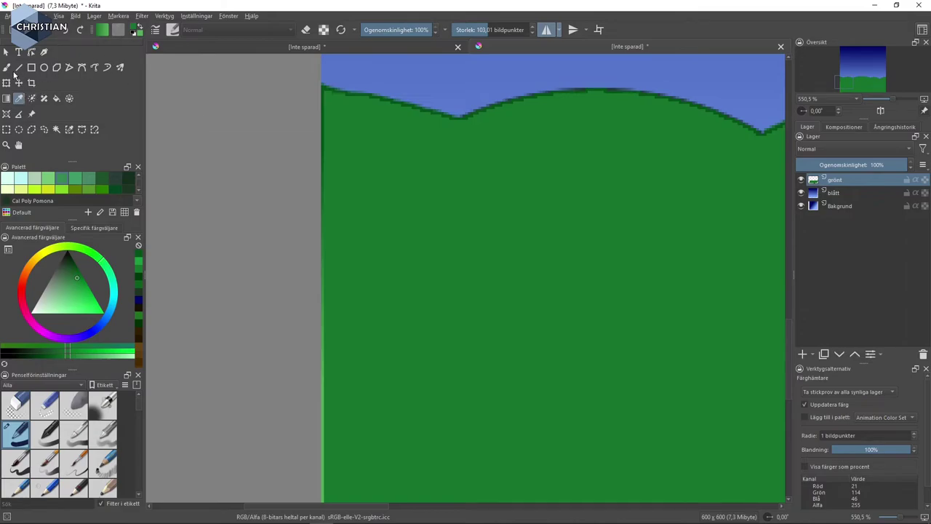
{"action": "left_click", "coordinate": [6, 67]}
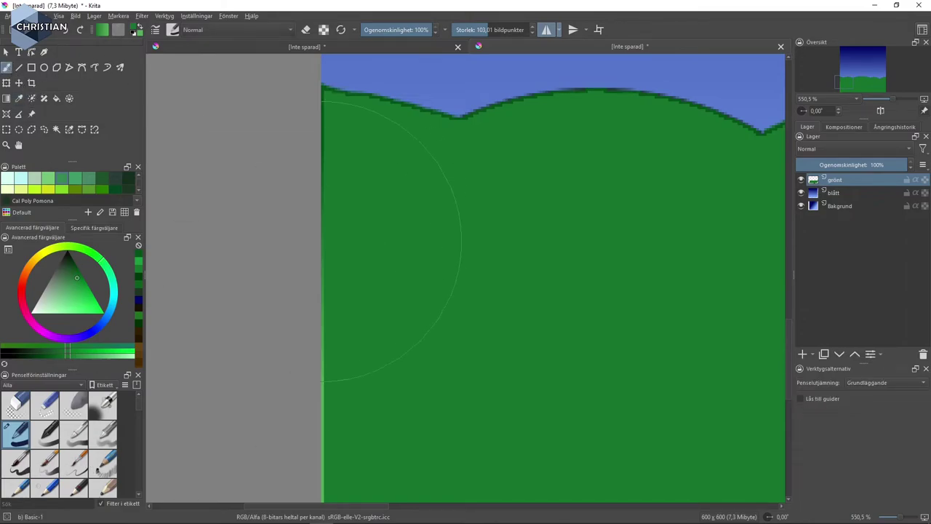
{"action": "left_click_drag", "start_coordinate": [322, 241], "coordinate": [312, 234]}
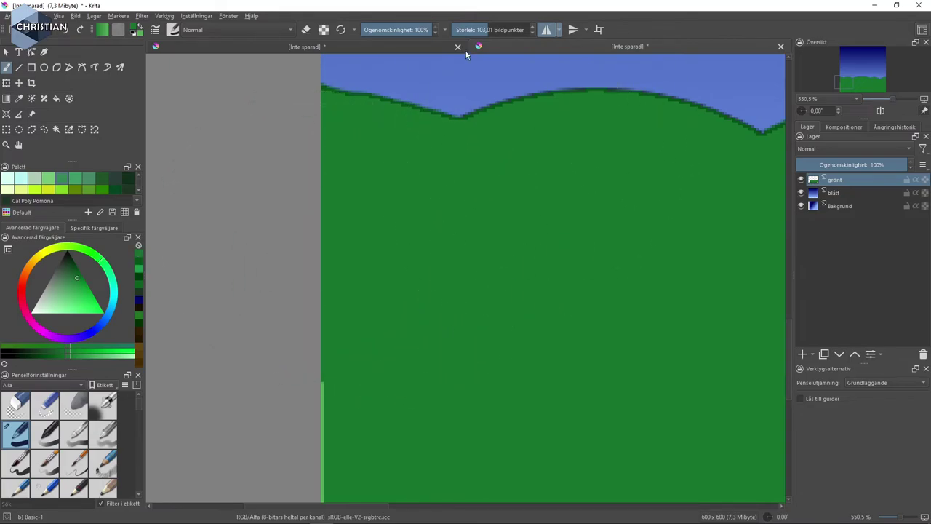
Step: With a ~21 px brush, paint over the remaining left-edge and bottom-edge light-green strips
{"action": "left_click_drag", "start_coordinate": [486, 30], "coordinate": [470, 32]}
{"action": "left_click_drag", "start_coordinate": [315, 408], "coordinate": [315, 501]}
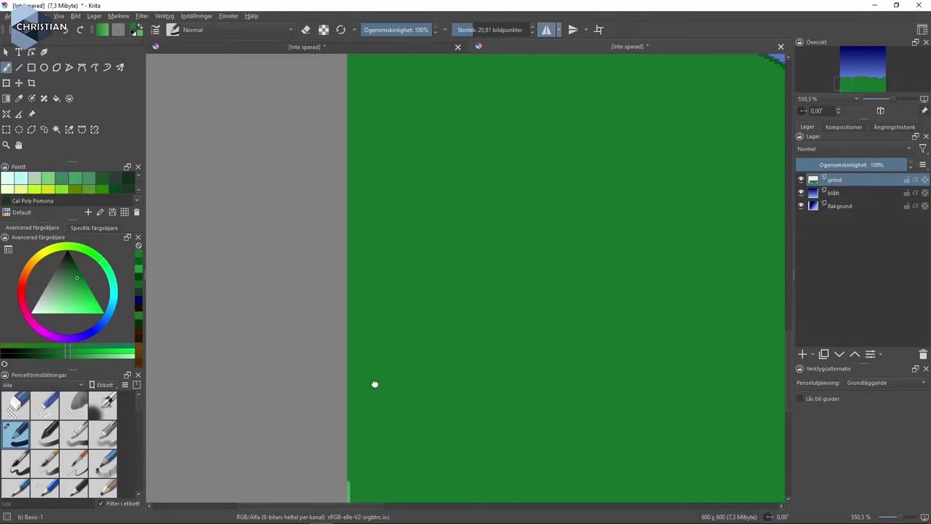
{"action": "left_click_drag", "start_coordinate": [361, 439], "coordinate": [395, 137]}
{"action": "left_click_drag", "start_coordinate": [399, 307], "coordinate": [771, 305]}
{"action": "mouse_move", "coordinate": [689, 293]}
{"action": "left_mouse_down"}
{"action": "mouse_move", "coordinate": [153, 266]}
{"action": "mouse_move", "coordinate": [630, 269]}
{"action": "mouse_move", "coordinate": [526, 283]}
{"action": "mouse_move", "coordinate": [507, 391]}
{"action": "left_mouse_up"}
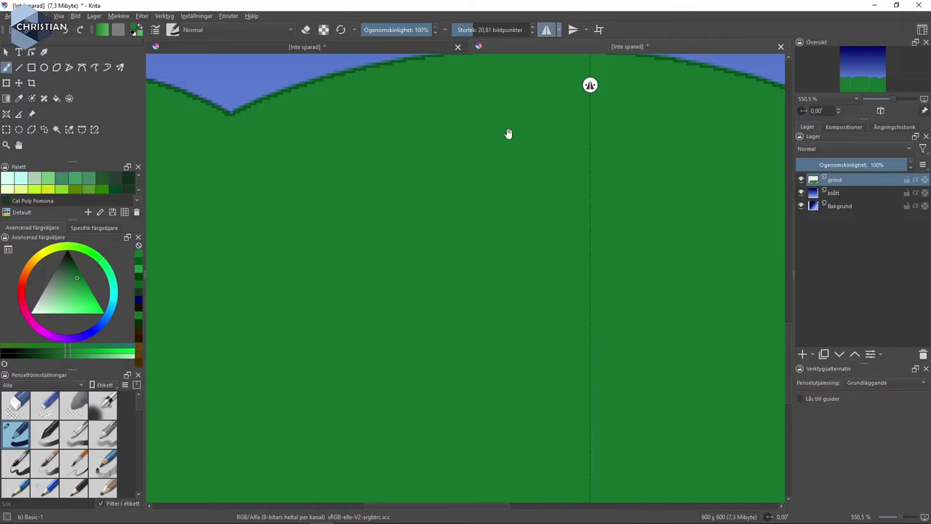
{"action": "left_click_drag", "start_coordinate": [508, 133], "coordinate": [490, 261]}
{"action": "mouse_move", "coordinate": [410, 233]}
{"action": "left_mouse_down"}
{"action": "mouse_move", "coordinate": [436, 195]}
{"action": "mouse_move", "coordinate": [444, 274]}
{"action": "mouse_move", "coordinate": [432, 317]}
{"action": "mouse_move", "coordinate": [426, 295]}
{"action": "left_mouse_up"}
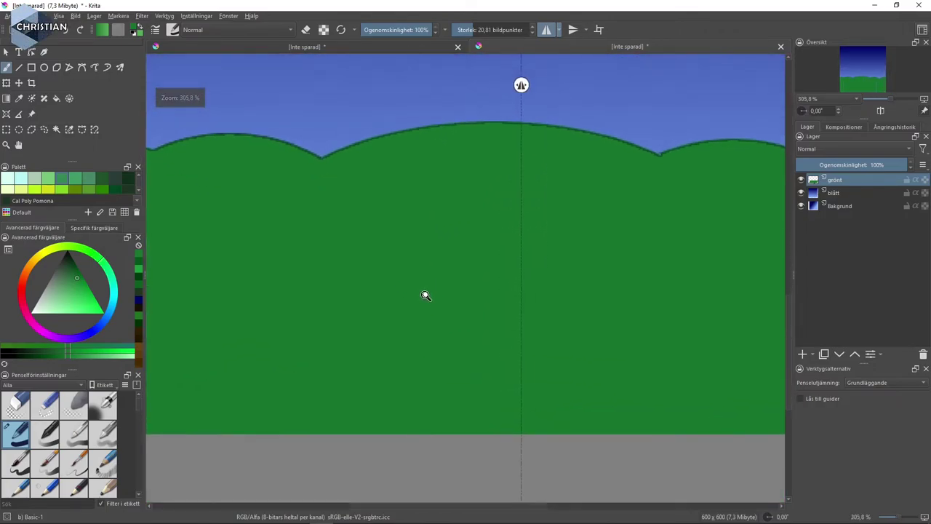
{"action": "mouse_move", "coordinate": [357, 325]}
{"action": "left_mouse_down"}
{"action": "mouse_move", "coordinate": [475, 295]}
{"action": "mouse_move", "coordinate": [525, 305]}
{"action": "mouse_move", "coordinate": [516, 322]}
{"action": "left_mouse_up"}
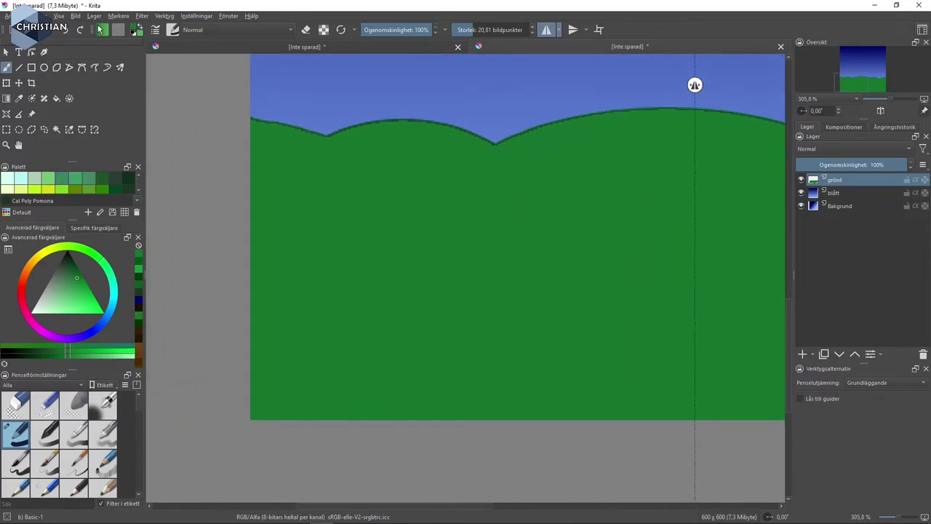
Step: Select the green hill area with the Similar Color Selection tool
{"action": "left_click", "coordinate": [20, 99]}
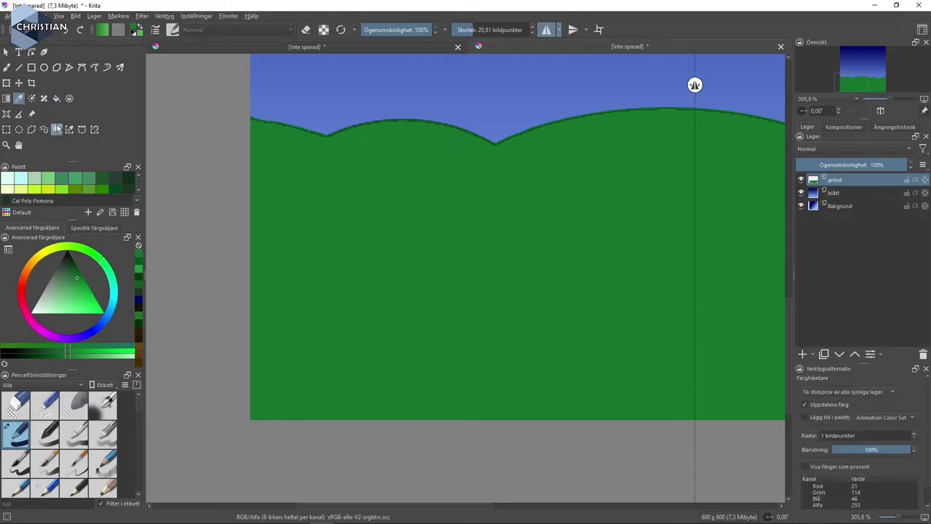
{"action": "left_click", "coordinate": [57, 129]}
{"action": "left_click", "coordinate": [510, 283]}
Step: Fill the hill with a vertical dark-to-light green gradient from the crest downward
{"action": "left_click", "coordinate": [8, 101]}
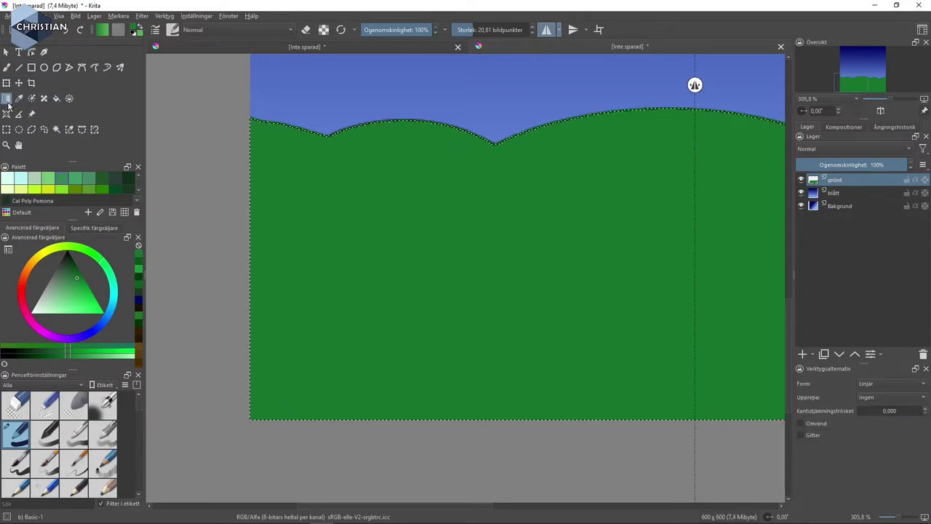
{"action": "left_click_drag", "start_coordinate": [565, 170], "coordinate": [564, 335]}
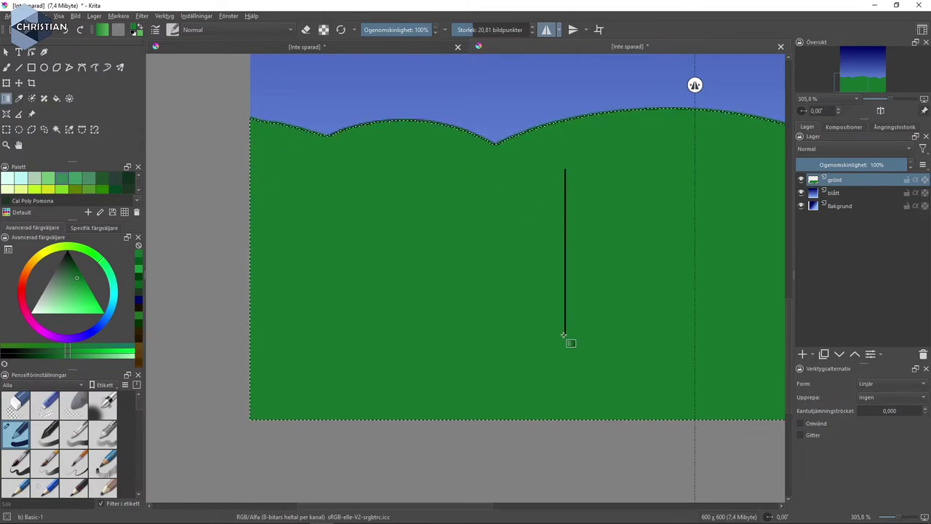
{"action": "left_click_drag", "start_coordinate": [563, 335], "coordinate": [565, 336]}
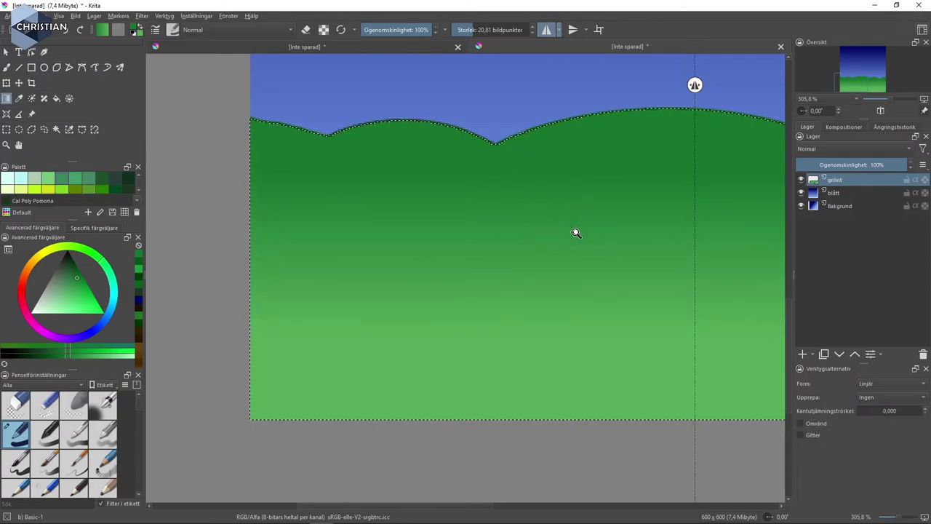
{"action": "mouse_move", "coordinate": [575, 231]}
{"action": "left_mouse_down"}
{"action": "mouse_move", "coordinate": [299, 359]}
{"action": "mouse_move", "coordinate": [671, 239]}
{"action": "left_mouse_up"}
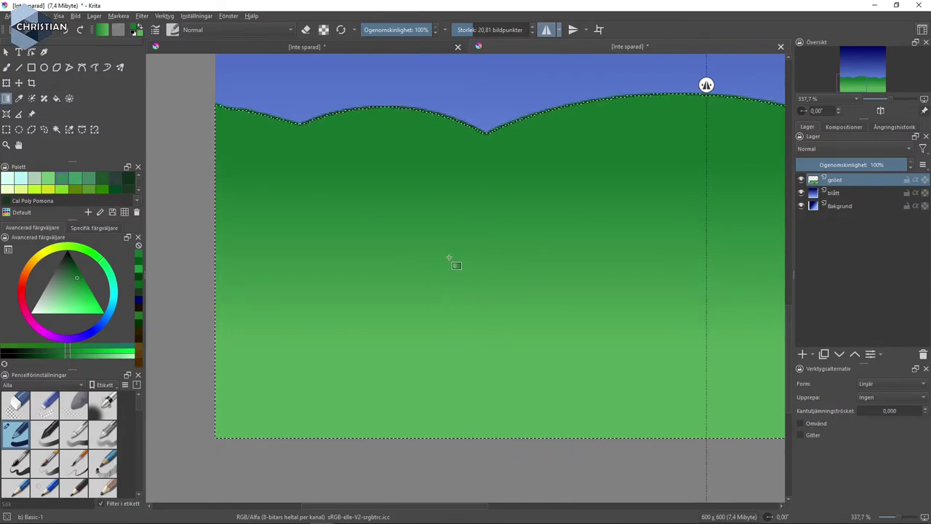
Step: Deselect the hill, load the Stamp Grass brush preset, and pick a darker green
{"action": "left_click", "coordinate": [125, 16]}
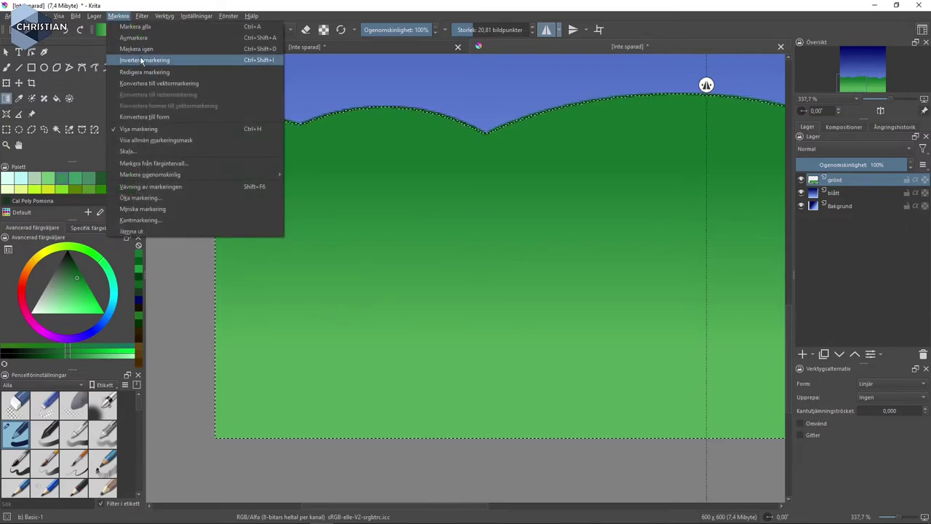
{"action": "left_click", "coordinate": [142, 38]}
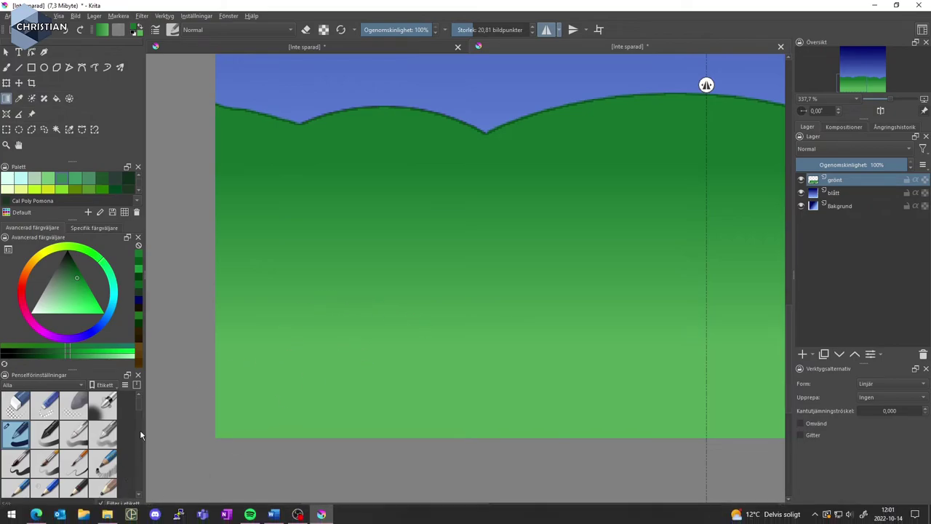
{"action": "left_click_drag", "start_coordinate": [139, 400], "coordinate": [149, 502]}
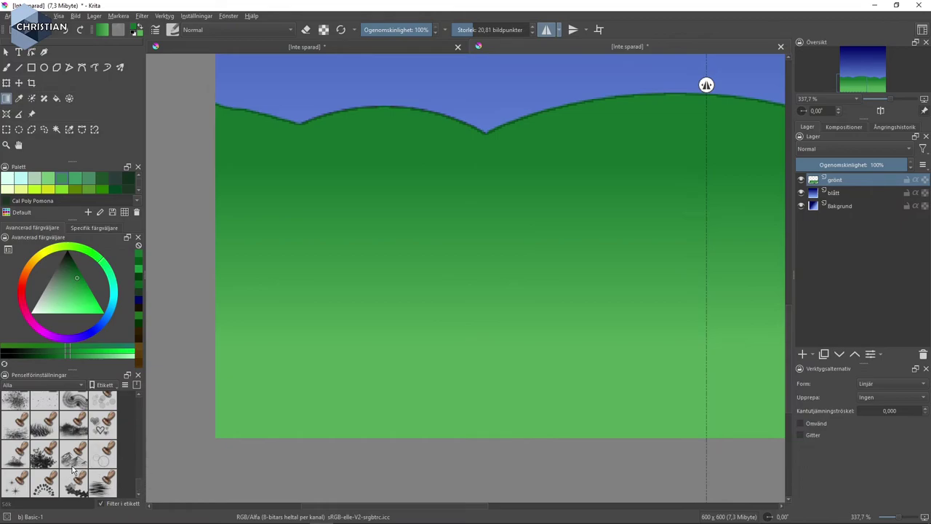
{"action": "left_click", "coordinate": [45, 422]}
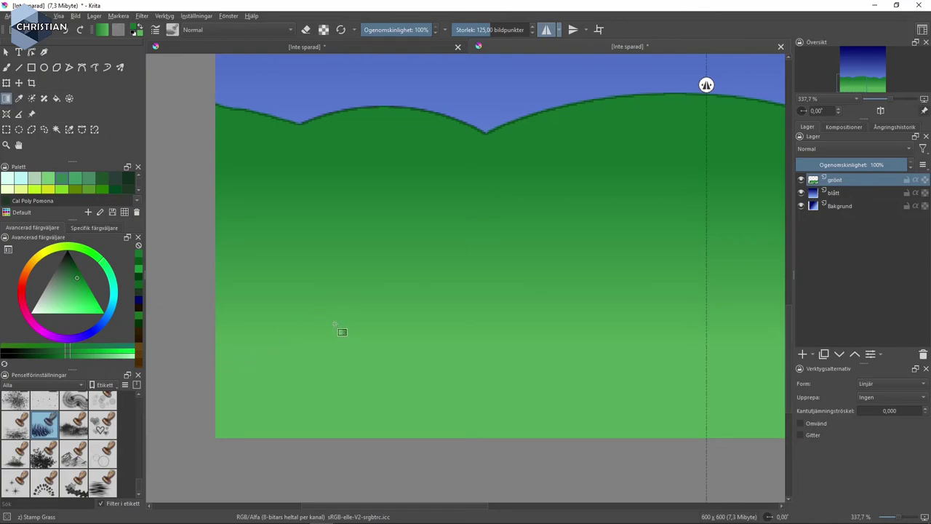
{"action": "left_click", "coordinate": [58, 355]}
{"action": "left_click", "coordinate": [74, 272]}
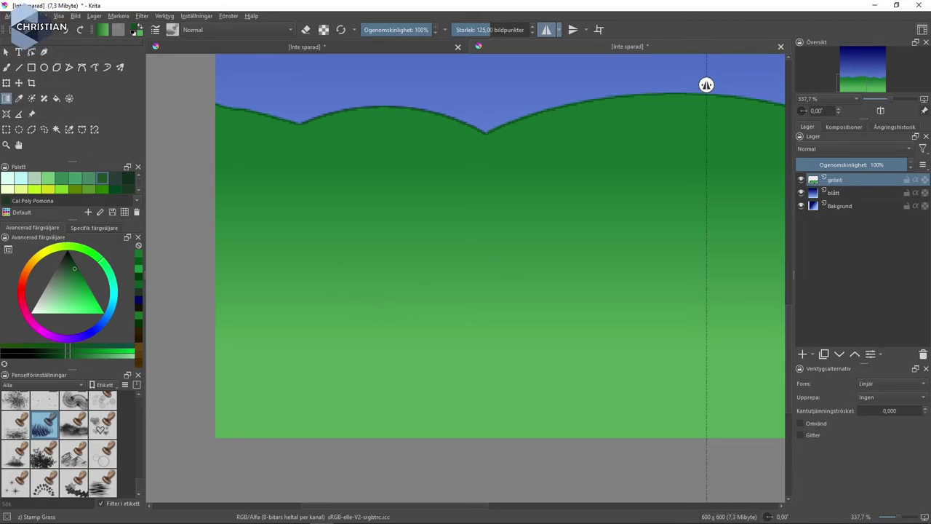
Step: Stamp the first mirrored grass clumps along the lower hill, undo one, and adjust the green shade
{"action": "left_click", "coordinate": [6, 67]}
{"action": "left_click_drag", "start_coordinate": [320, 349], "coordinate": [367, 356]}
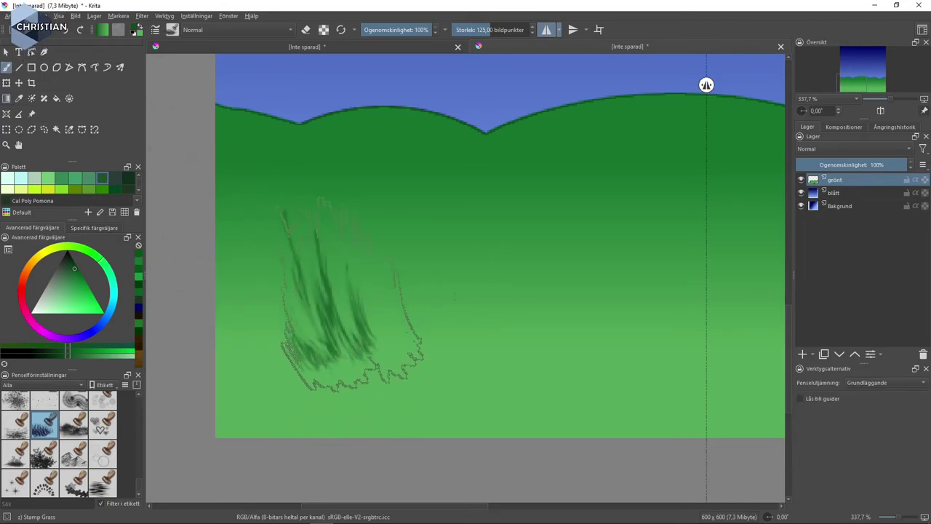
{"action": "mouse_move", "coordinate": [363, 323]}
{"action": "left_mouse_down"}
{"action": "mouse_move", "coordinate": [312, 349]}
{"action": "mouse_move", "coordinate": [458, 316]}
{"action": "mouse_move", "coordinate": [534, 331]}
{"action": "mouse_move", "coordinate": [596, 298]}
{"action": "left_mouse_up"}
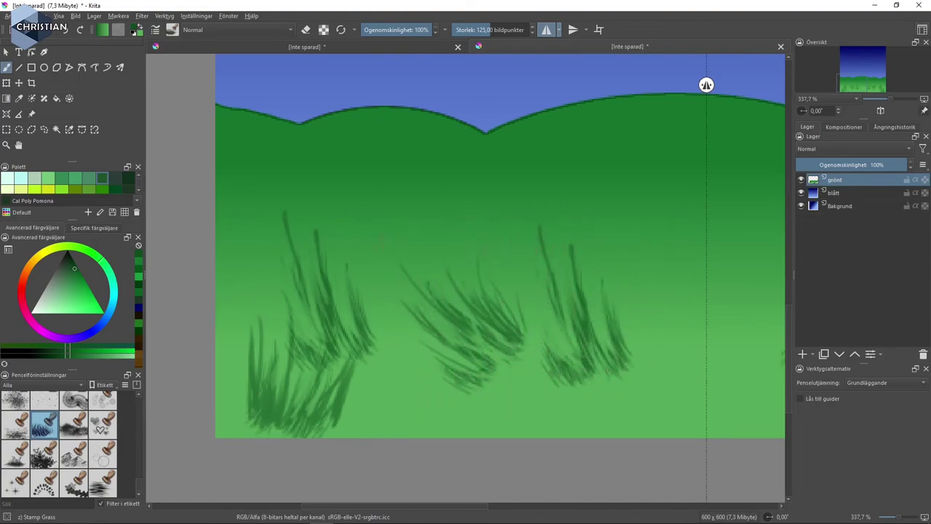
{"action": "key", "text": "ctrl+z"}
{"action": "key", "text": "ctrl+z"}
{"action": "key", "text": "ctrl+z"}
{"action": "key", "text": "ctrl+z"}
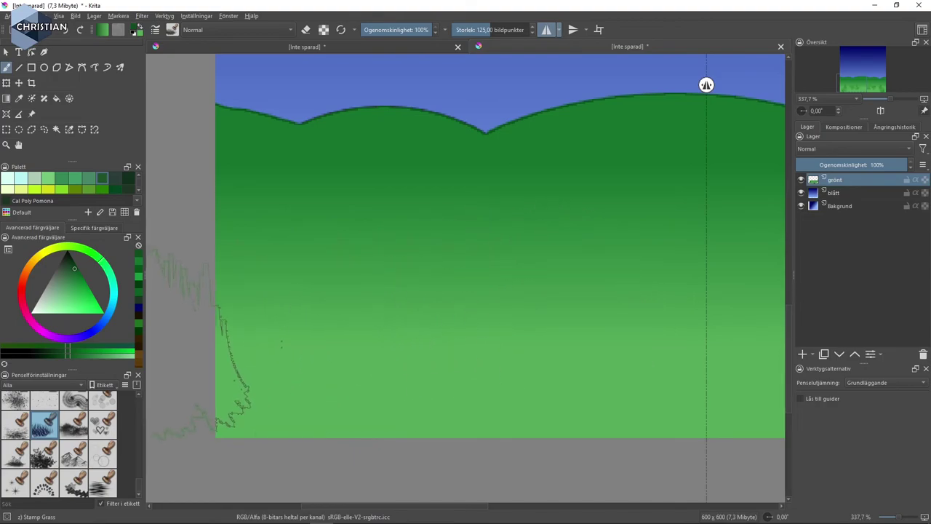
{"action": "left_click_drag", "start_coordinate": [70, 352], "coordinate": [74, 362]}
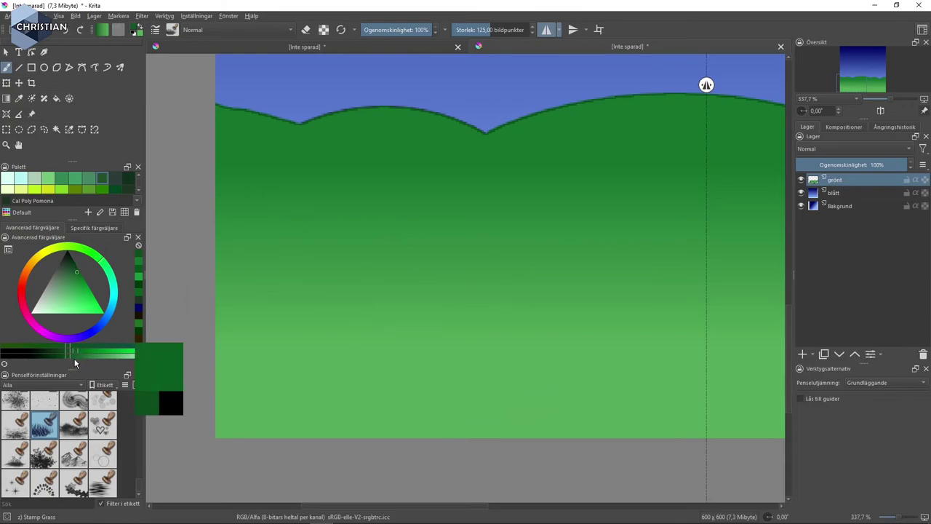
Step: Stamp more grass clumps across the hill, from the top to the lower edges, then undo the last two
{"action": "left_click", "coordinate": [338, 291]}
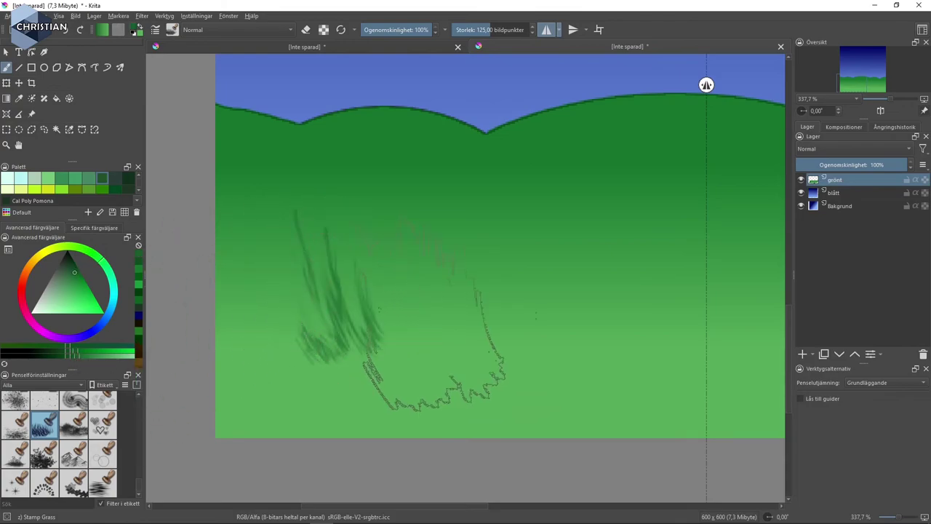
{"action": "left_click", "coordinate": [531, 324]}
{"action": "left_click", "coordinate": [618, 280]}
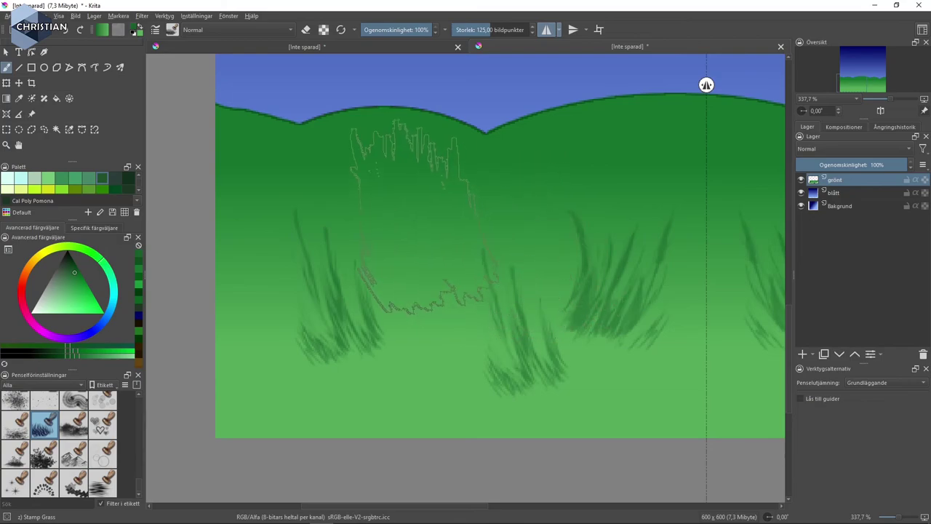
{"action": "left_click", "coordinate": [429, 233]}
{"action": "left_click", "coordinate": [251, 200]}
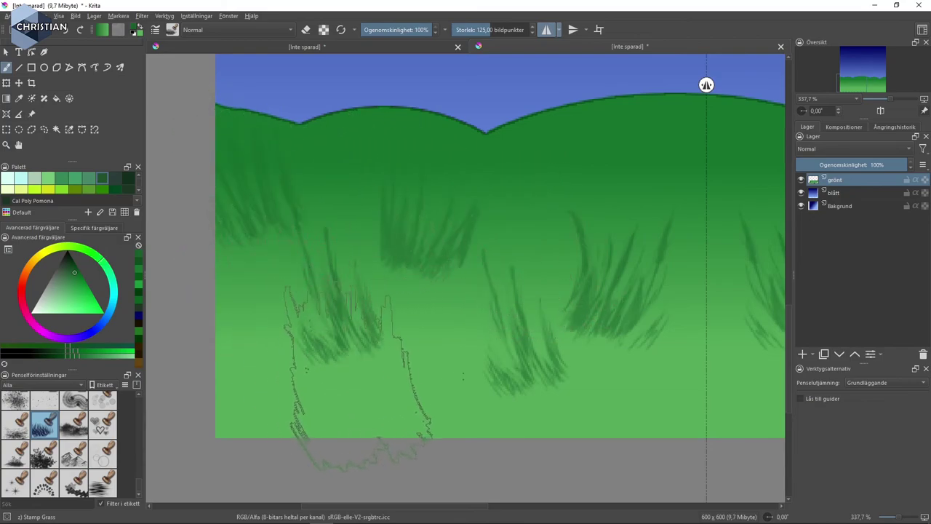
{"action": "left_click", "coordinate": [403, 360]}
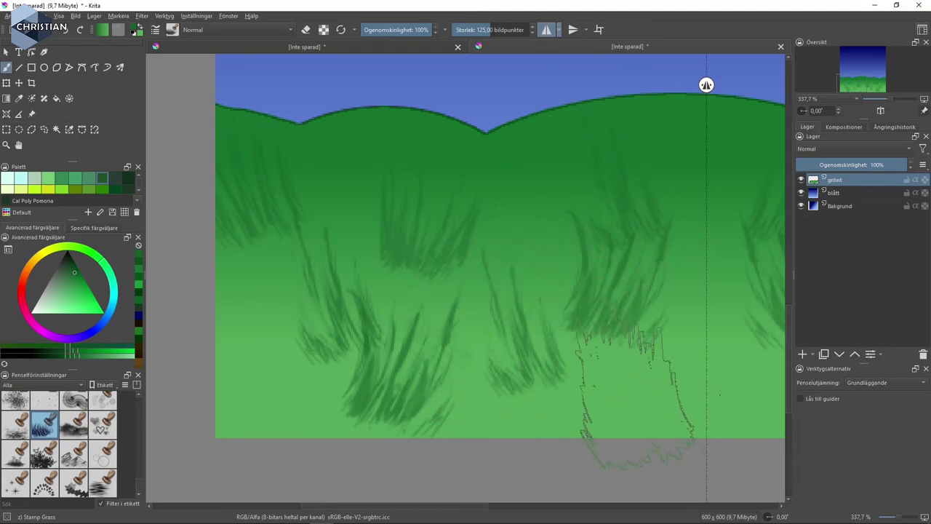
{"action": "left_click", "coordinate": [629, 396]}
{"action": "left_click", "coordinate": [280, 363]}
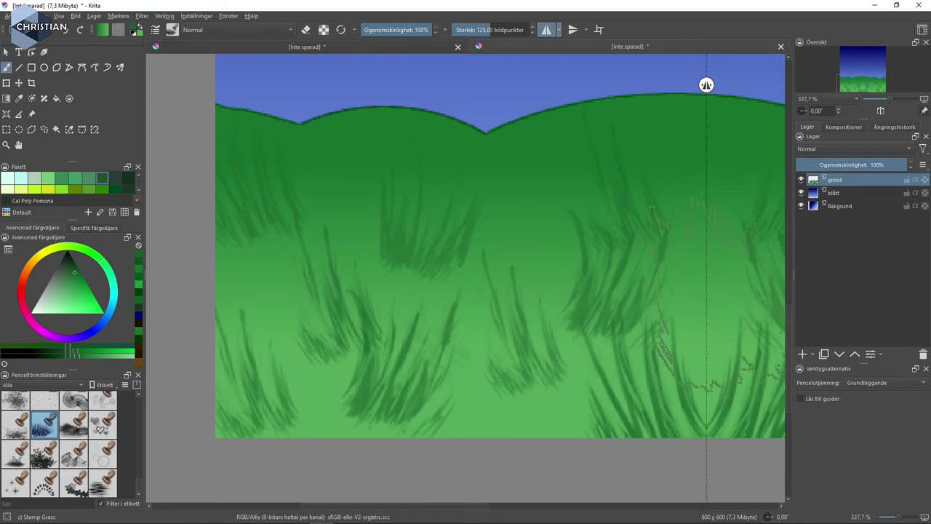
{"action": "key", "text": "ctrl+z"}
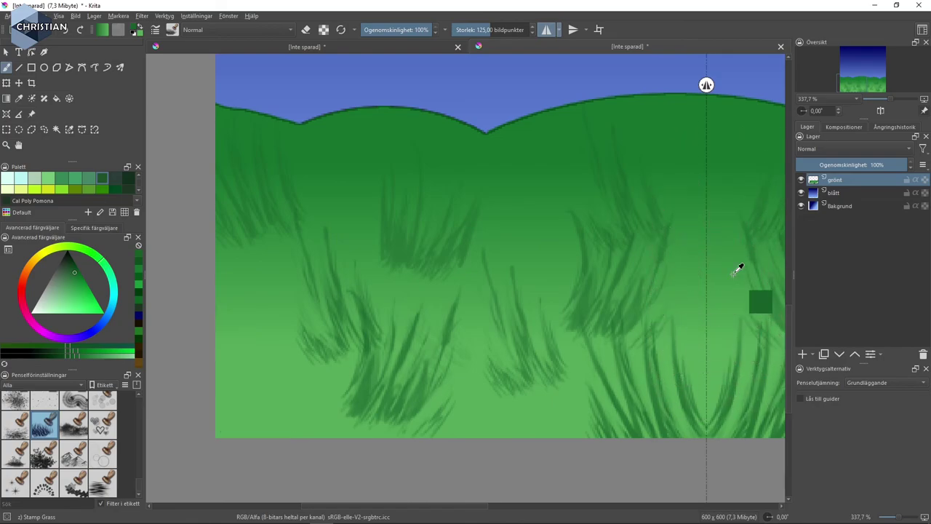
{"action": "key", "text": "ctrl+z"}
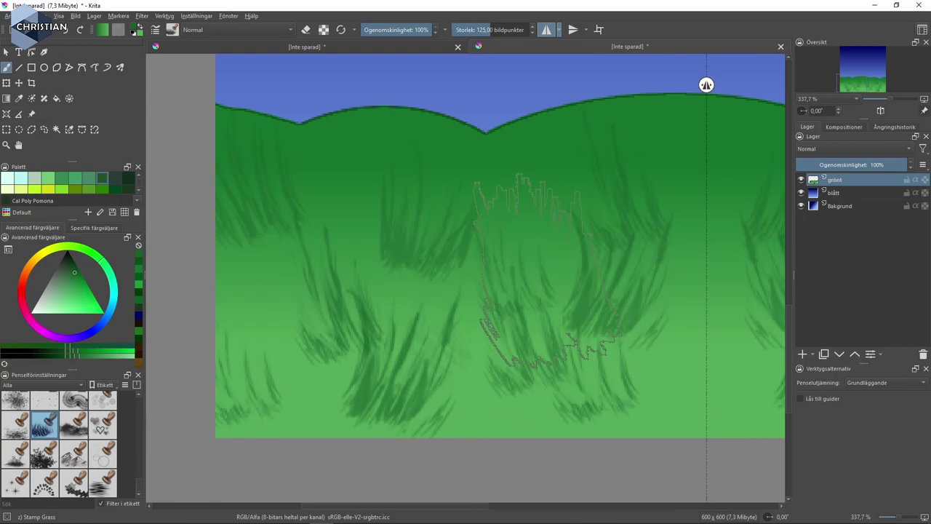
{"action": "left_click_drag", "start_coordinate": [564, 250], "coordinate": [558, 364]}
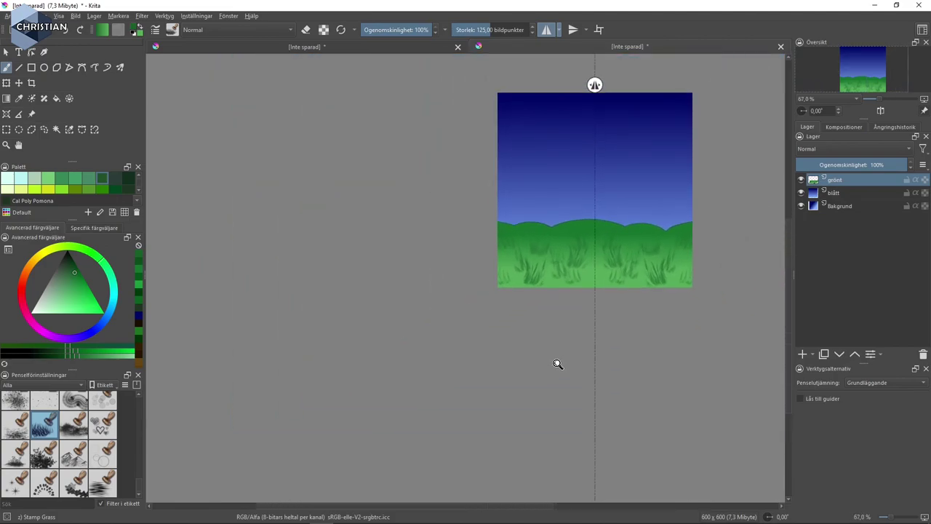
Step: Fit and centre the whole finished landscape in view, then show the File menu
{"action": "left_click_drag", "start_coordinate": [557, 364], "coordinate": [587, 288]}
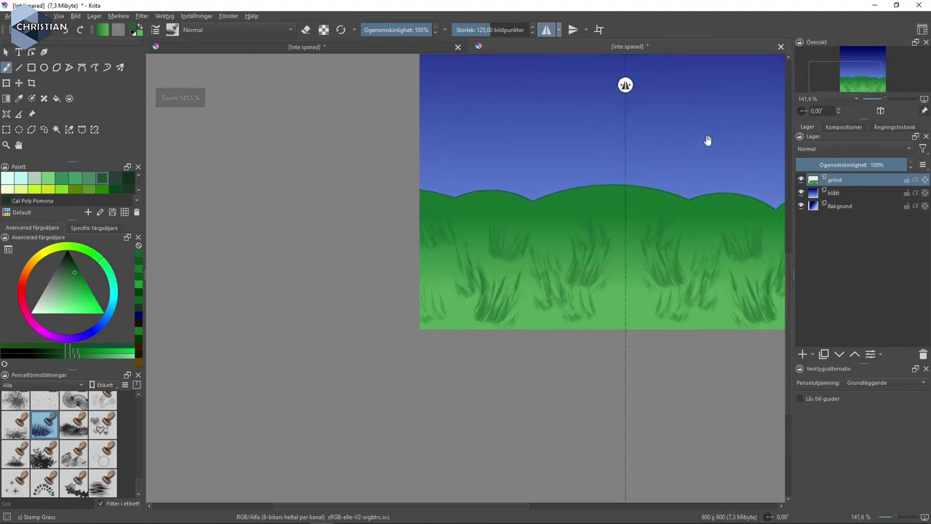
{"action": "mouse_move", "coordinate": [707, 140]}
{"action": "left_mouse_down"}
{"action": "mouse_move", "coordinate": [548, 266]}
{"action": "mouse_move", "coordinate": [575, 272]}
{"action": "mouse_move", "coordinate": [579, 263]}
{"action": "left_mouse_up"}
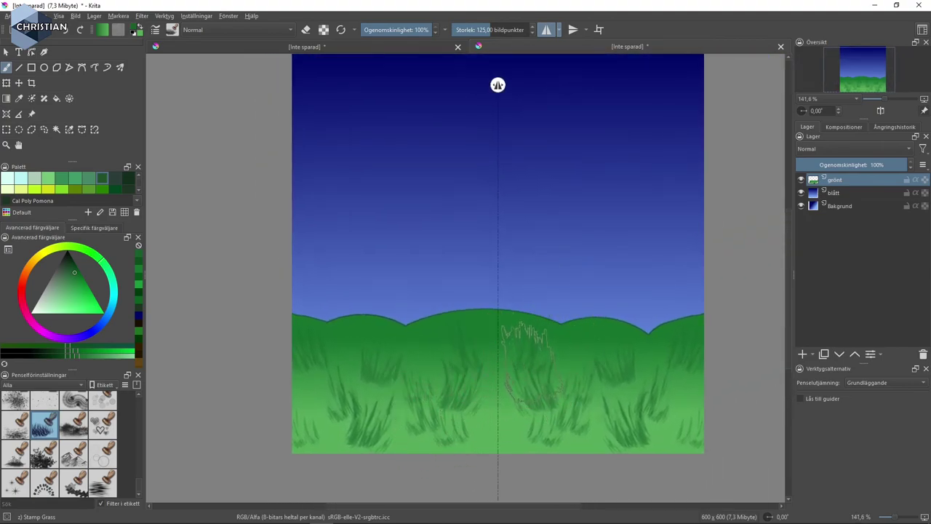
{"action": "mouse_move", "coordinate": [560, 236]}
{"action": "left_mouse_down"}
{"action": "mouse_move", "coordinate": [596, 218]}
{"action": "mouse_move", "coordinate": [584, 235]}
{"action": "mouse_move", "coordinate": [601, 206]}
{"action": "mouse_move", "coordinate": [579, 245]}
{"action": "left_mouse_up"}
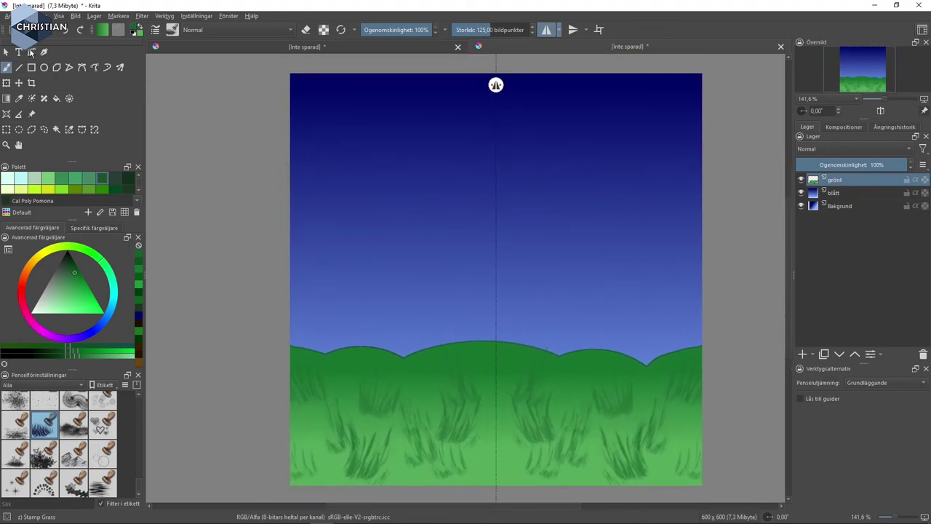
{"action": "left_click", "coordinate": [10, 15]}
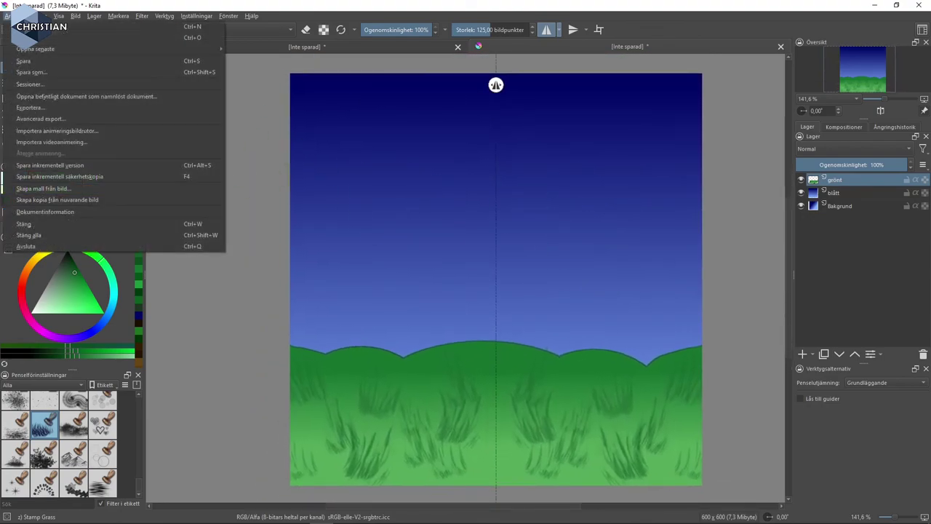
{"action": "left_click", "coordinate": [59, 108]}
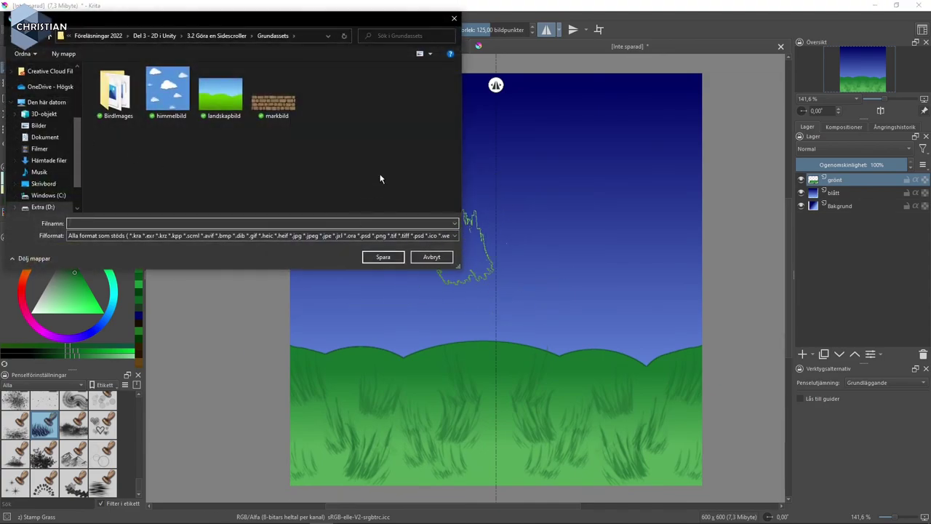
{"action": "left_click", "coordinate": [432, 256]}
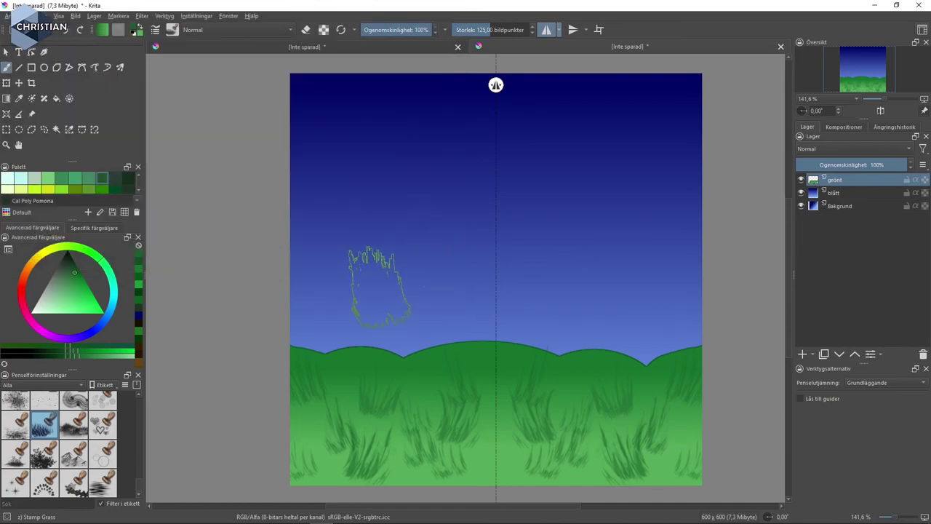